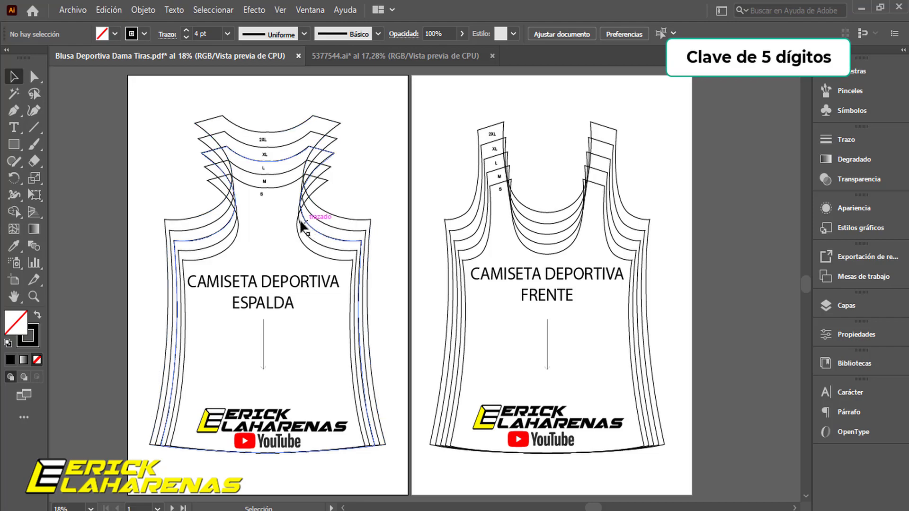
Step: Examine the graded outlines of the front pattern by selecting each size from S to 2XL
scroll(591, 244, "up", 1)
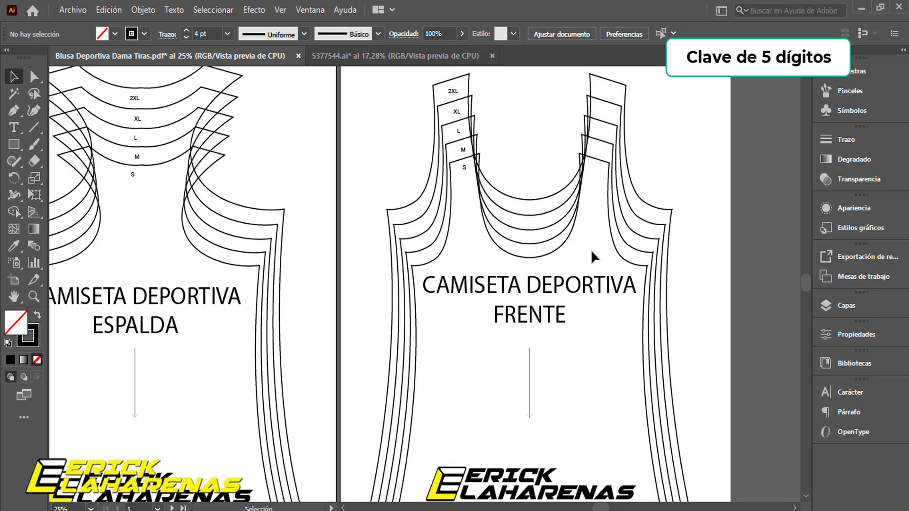
scroll(568, 223, "down", 2)
scroll(539, 226, "right", 2)
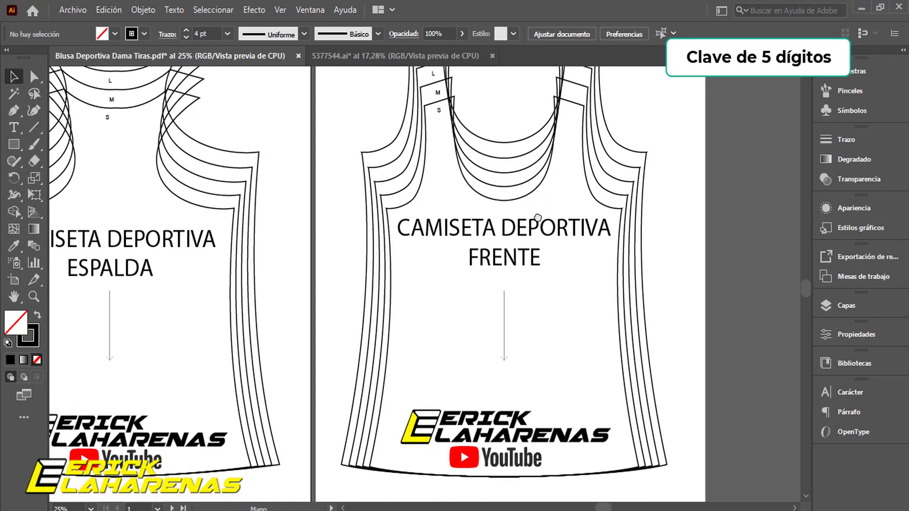
left_click_drag(524, 228, 538, 213)
left_click(549, 200)
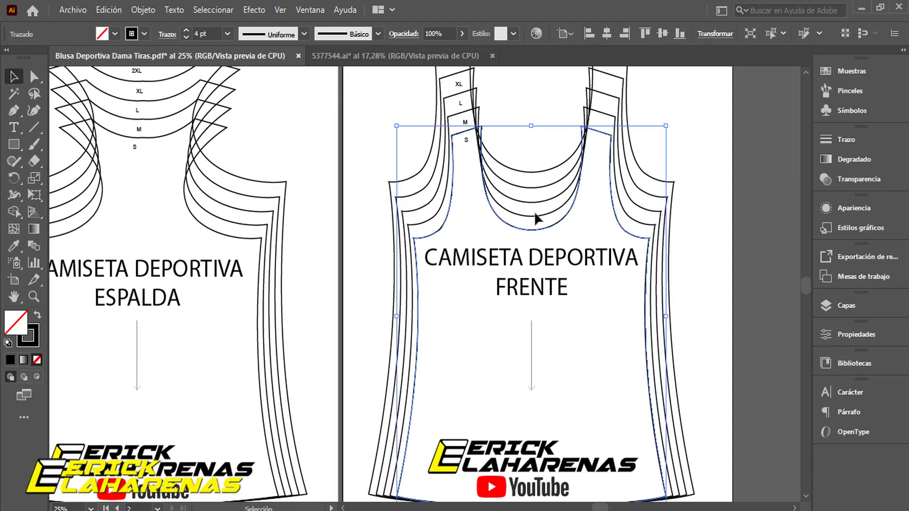
left_click(538, 208)
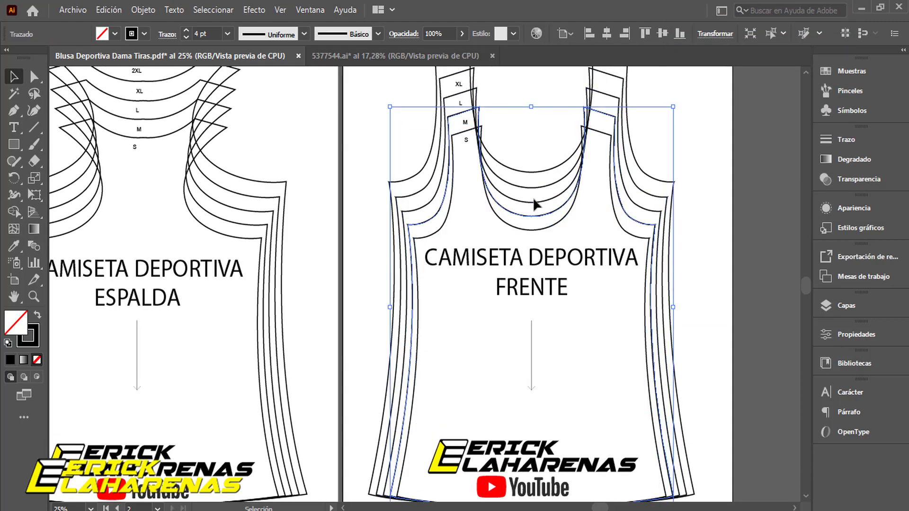
left_click(534, 203)
left_click(540, 187)
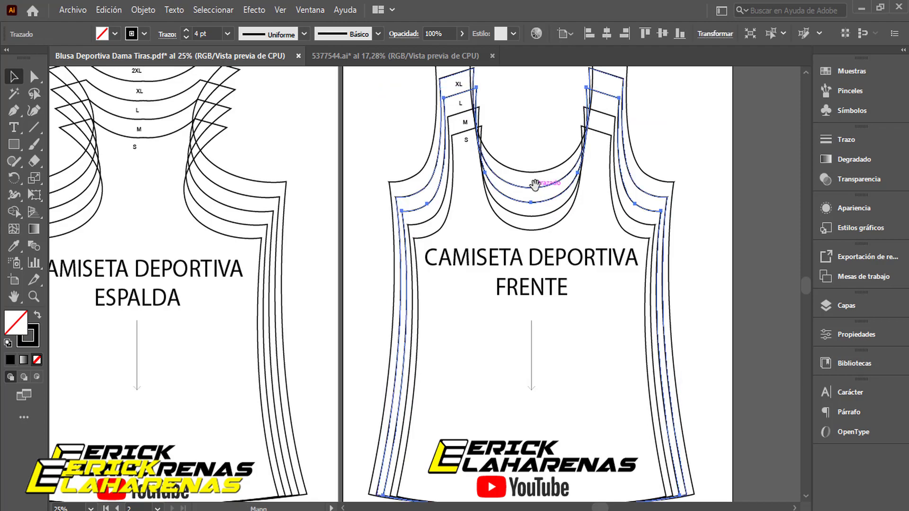
left_click_drag(540, 187, 536, 209)
left_click(536, 194)
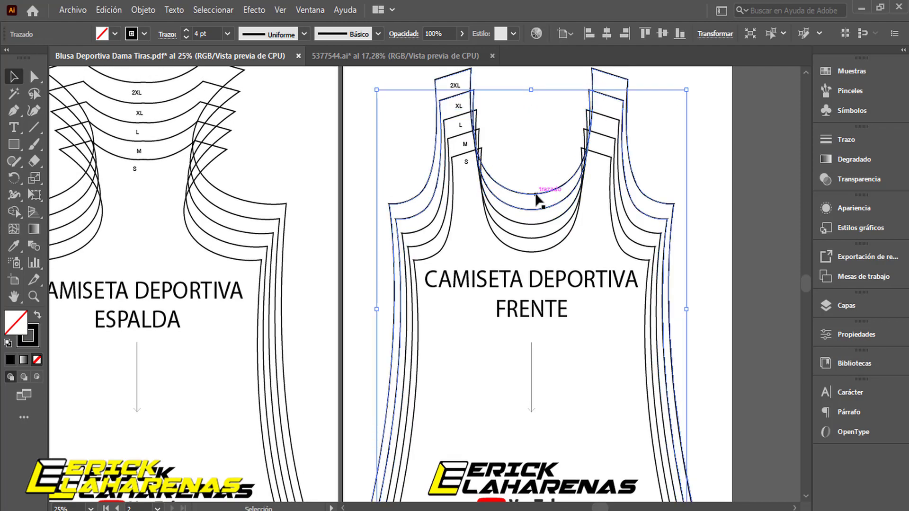
Step: Examine the graded outlines of the back pattern by selecting each size up to 2XL
left_click_drag(331, 175, 541, 207)
left_click_drag(375, 234, 428, 219)
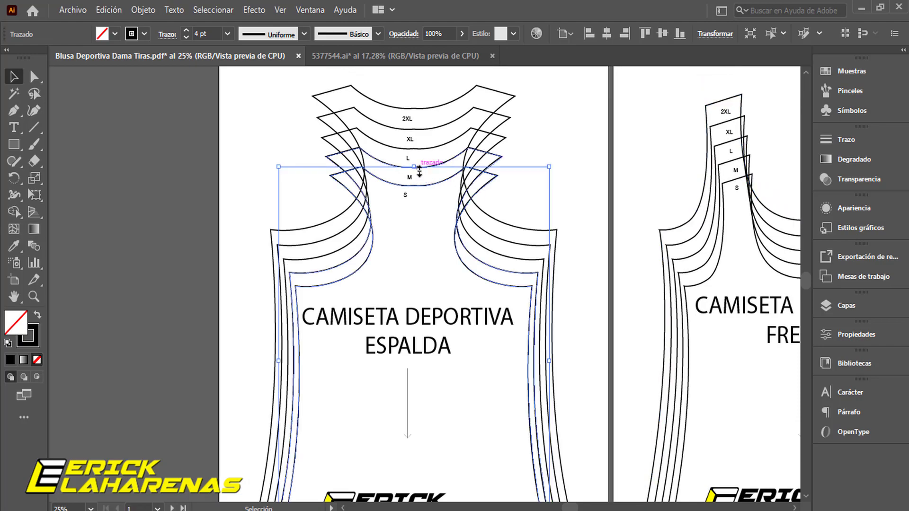
left_click(442, 167)
left_click(440, 147)
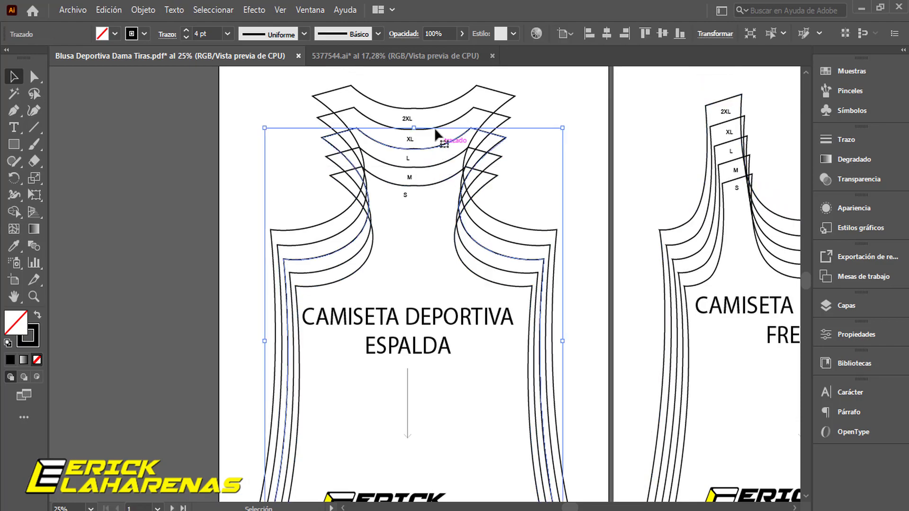
left_click(444, 125)
left_click(457, 97)
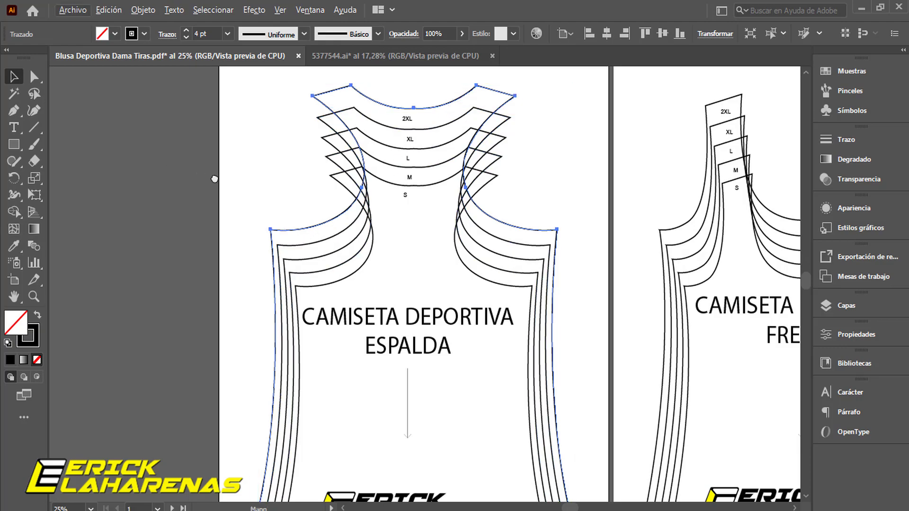
Step: Examine the separate white back and front shirt pieces laid out beside the artboards, focusing on the uppermost pair
scroll(283, 228, "left", 5)
scroll(337, 270, "down", 2)
scroll(336, 270, "down", 1)
left_click_drag(326, 248, 463, 416)
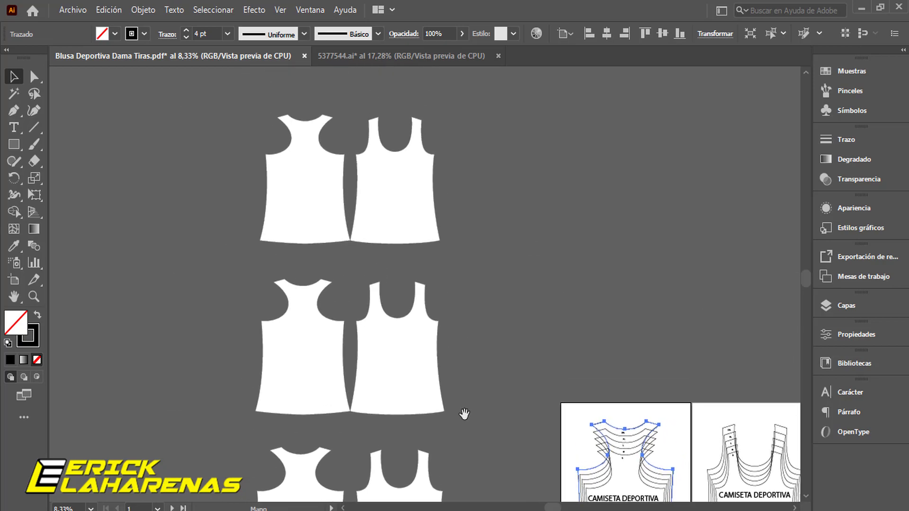
left_click_drag(448, 245, 449, 255)
left_click(386, 202)
scroll(382, 189, "up", 1)
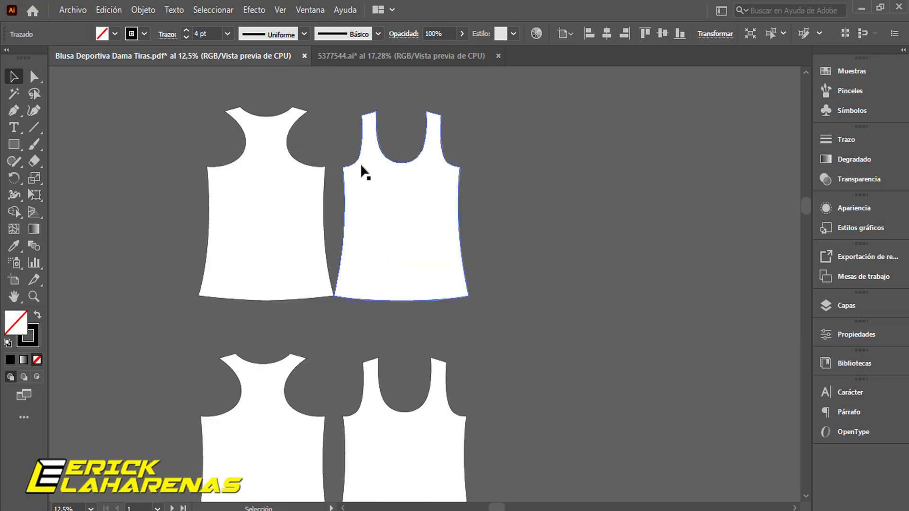
scroll(357, 170, "up", 1)
left_click_drag(345, 174, 425, 240)
scroll(428, 273, "up", 1)
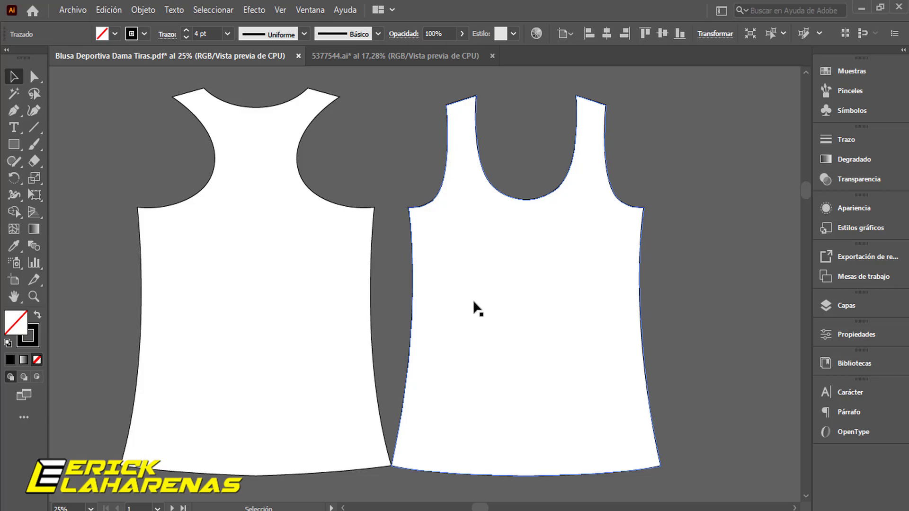
left_click(700, 221)
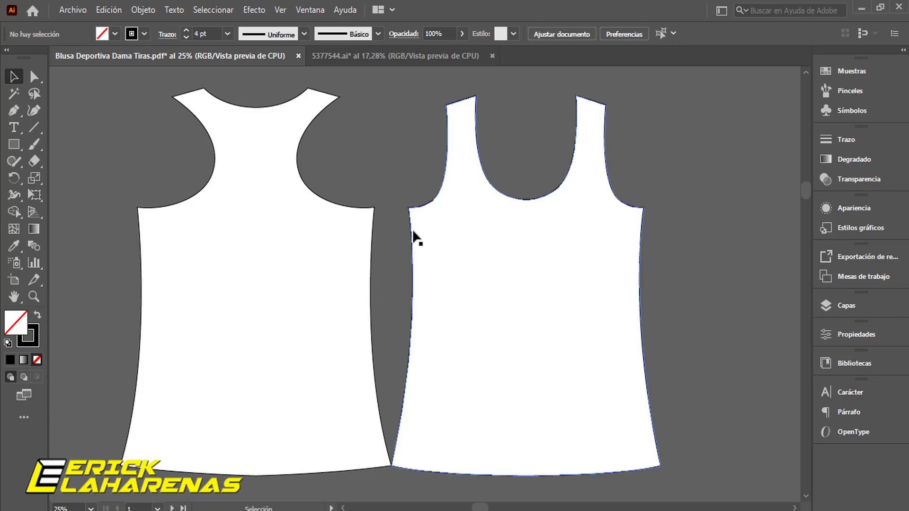
left_click_drag(393, 225, 441, 247)
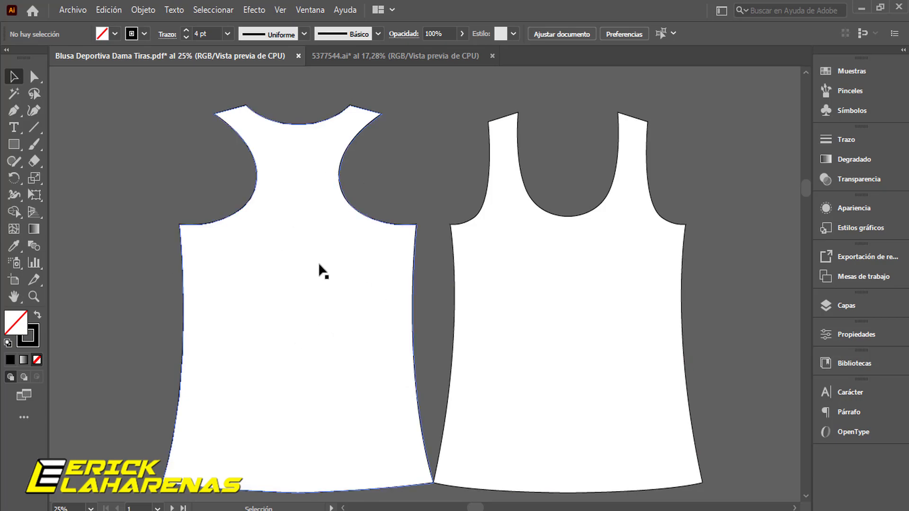
left_click(585, 254)
left_click(674, 177)
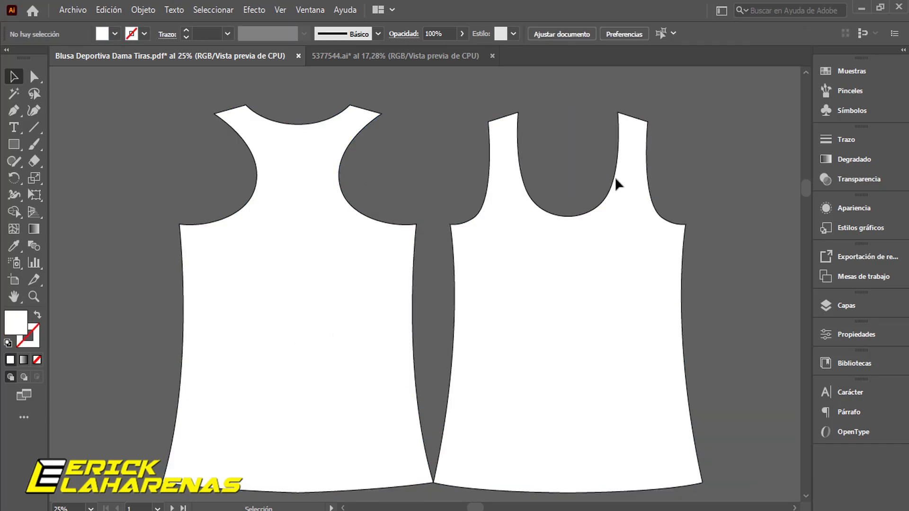
Step: Delete the white filled shapes from the front and back pieces of the uppermost shirt pair, keeping only their outlines
left_click(34, 77)
left_click(599, 290)
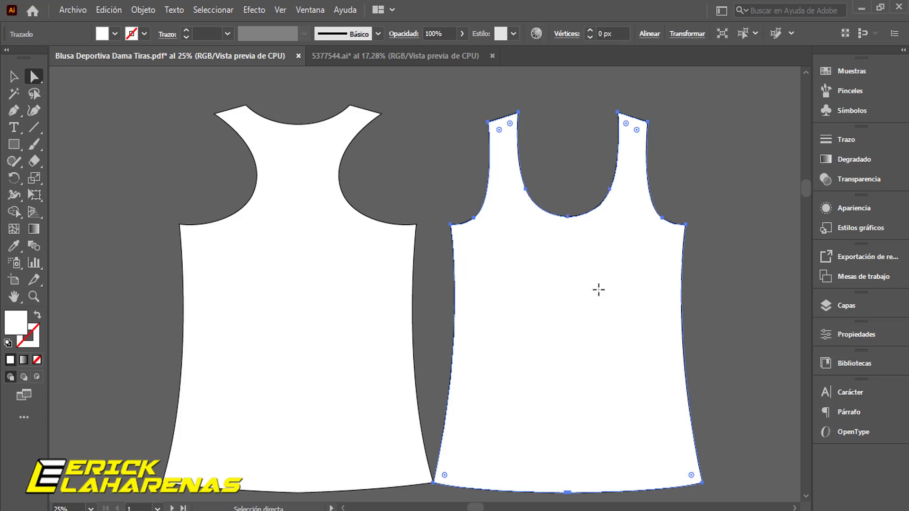
key("Delete")
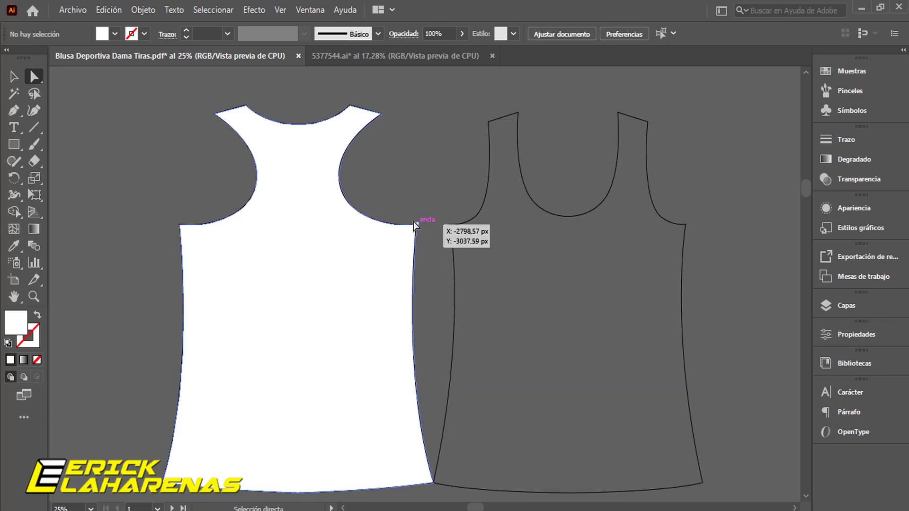
left_click(315, 232)
key("Delete")
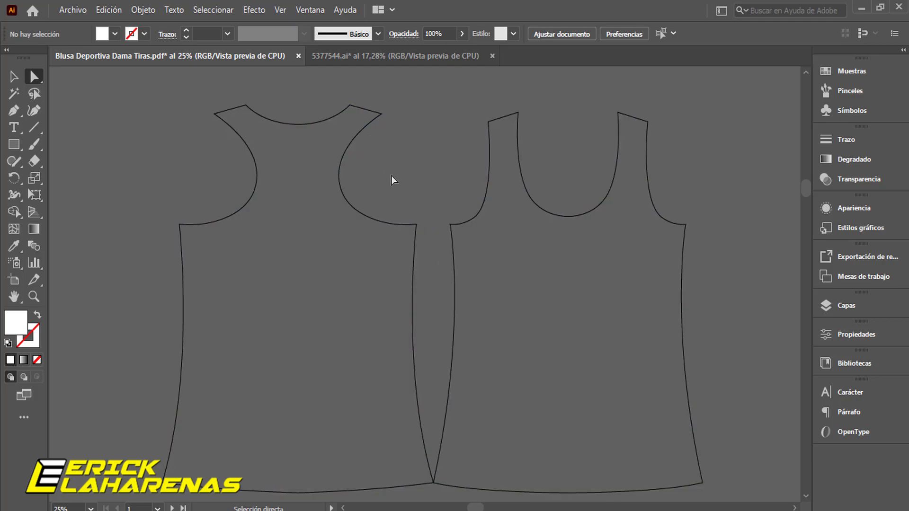
Step: Review the outlined shirt pair and the other separate size pairs, ending at the nested patterns on the artboards
left_click_drag(450, 289, 490, 308)
scroll(454, 348, "down", 2)
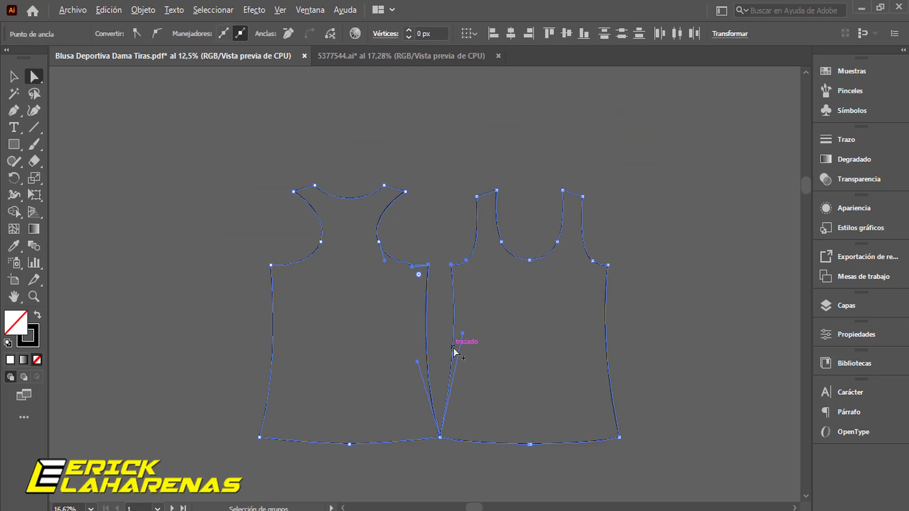
scroll(493, 332, "down", 6)
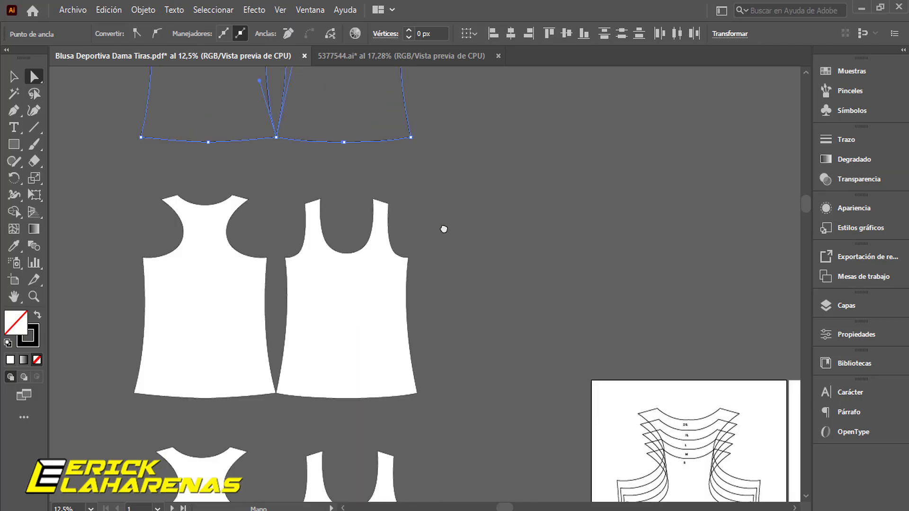
scroll(456, 339, "down", 1)
left_click_drag(450, 357, 487, 217)
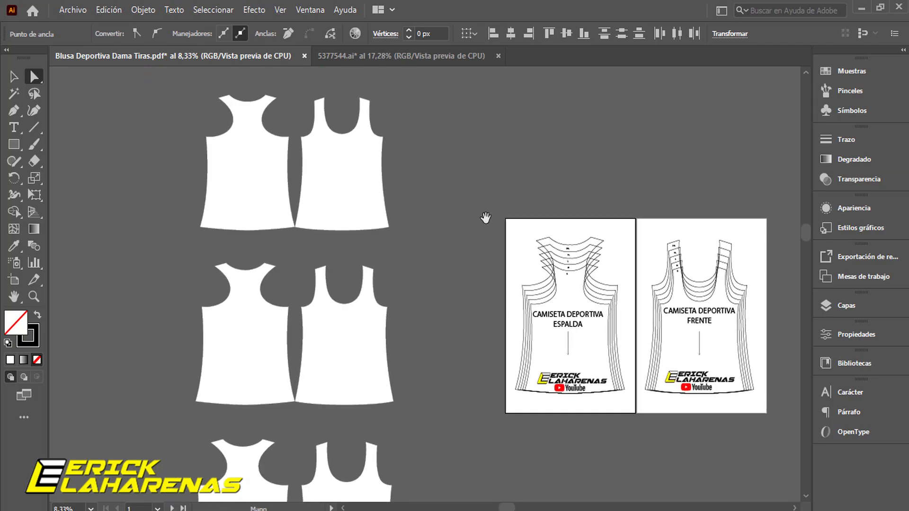
left_click_drag(446, 260, 328, 279)
left_click(520, 351, "alt")
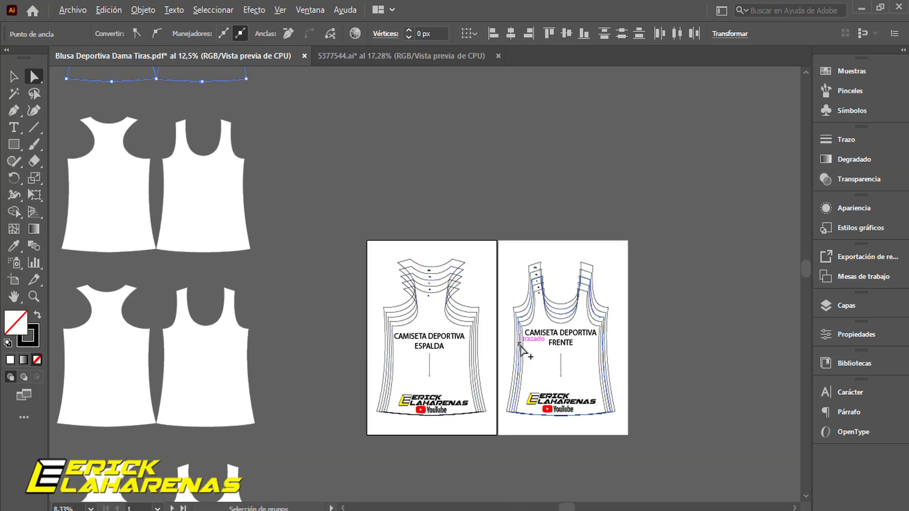
scroll(520, 351, "up", 1)
left_click(552, 365)
scroll(554, 362, "up", 1)
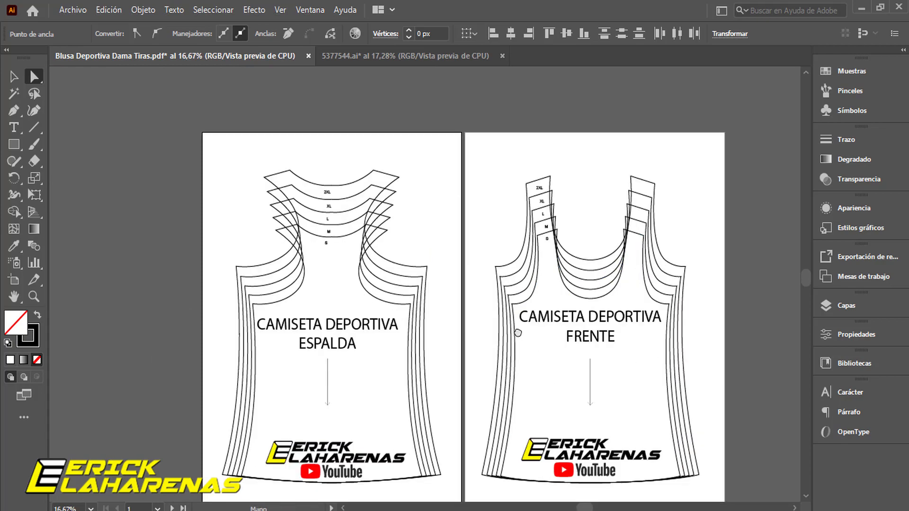
left_click_drag(517, 333, 483, 308)
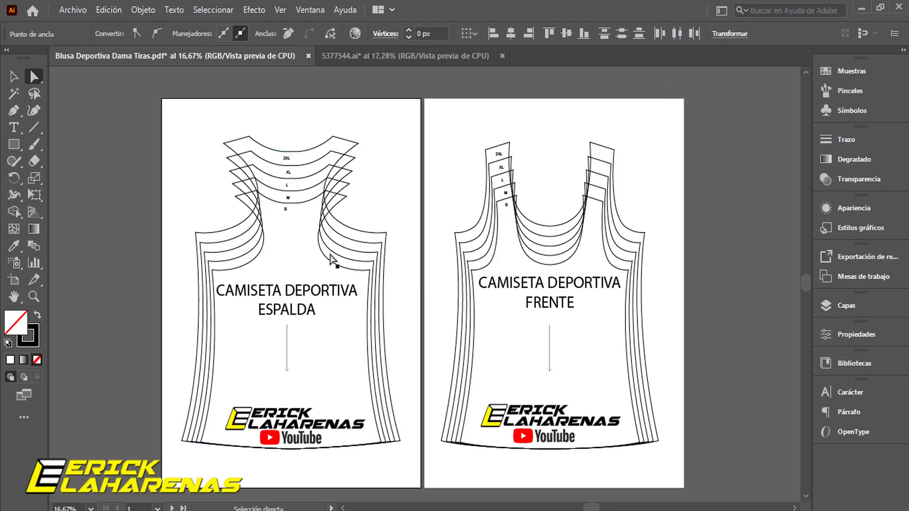
Step: Inspect the nested S to 2XL outlines of the ESPALDA and FRENTE patterns on both artboards
mouse_move(287, 244)
left_mouse_down()
mouse_move(356, 253)
mouse_move(301, 242)
left_mouse_up()
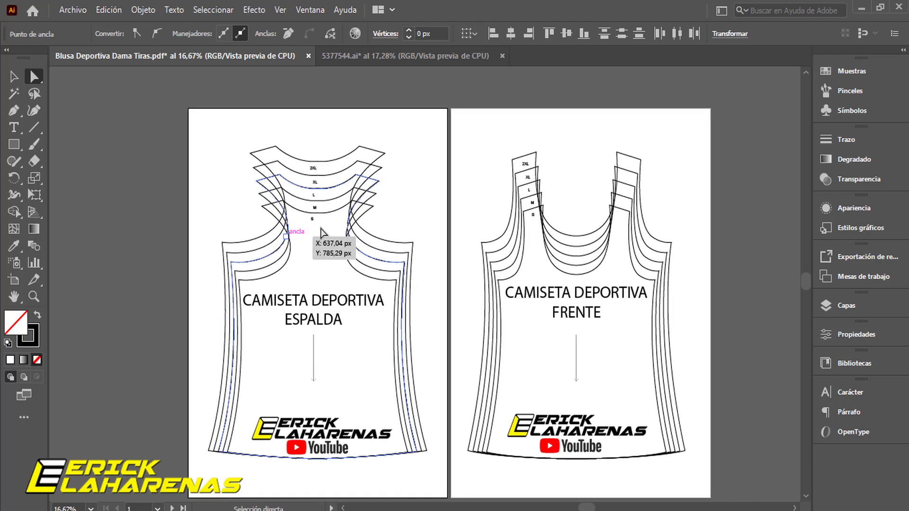
scroll(323, 231, "up", 1)
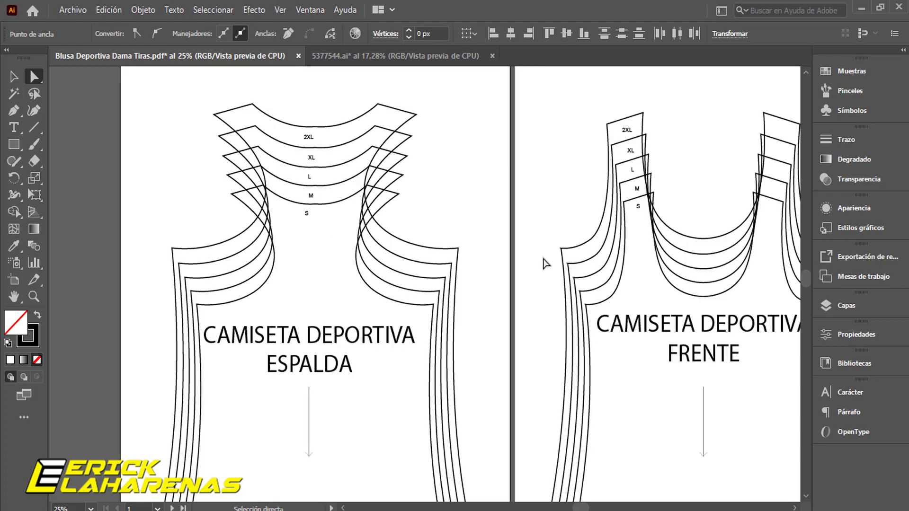
scroll(546, 263, "down", 1)
left_click_drag(558, 260, 447, 240)
left_click(392, 258)
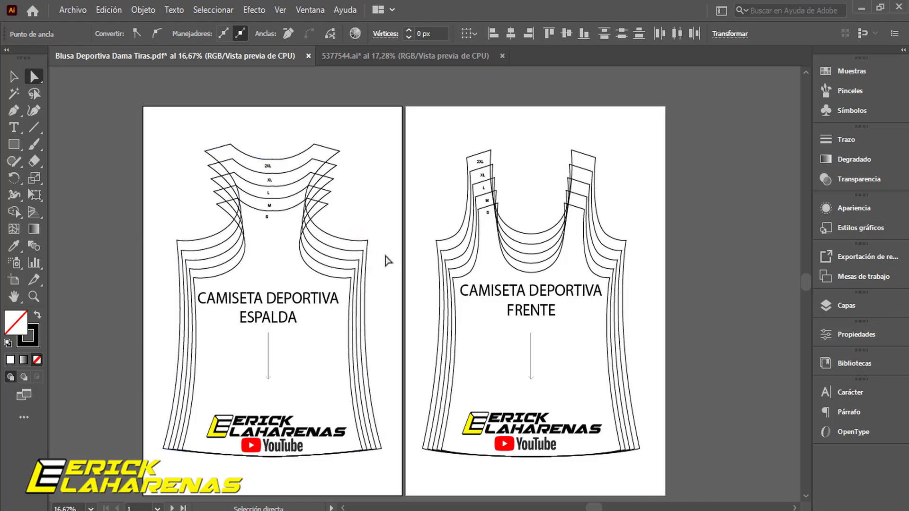
left_click_drag(171, 132, 626, 273)
left_click(438, 156)
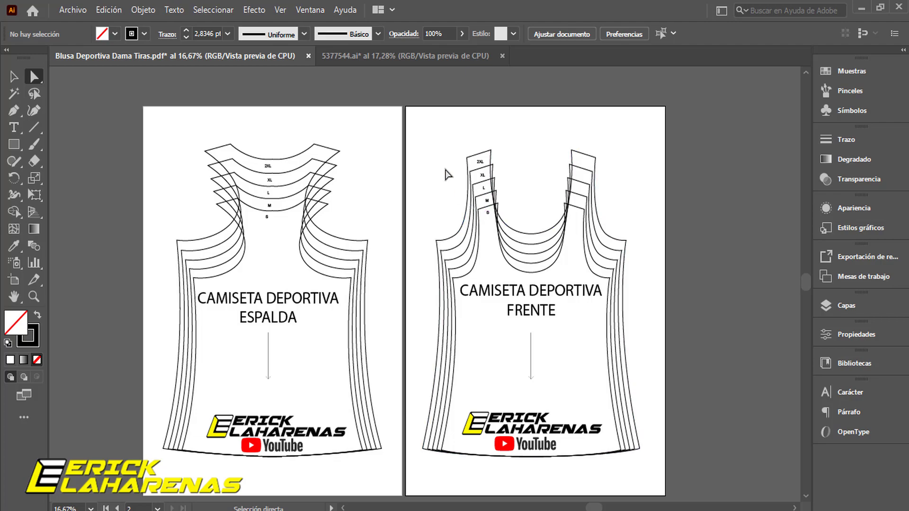
left_click_drag(406, 146, 668, 264)
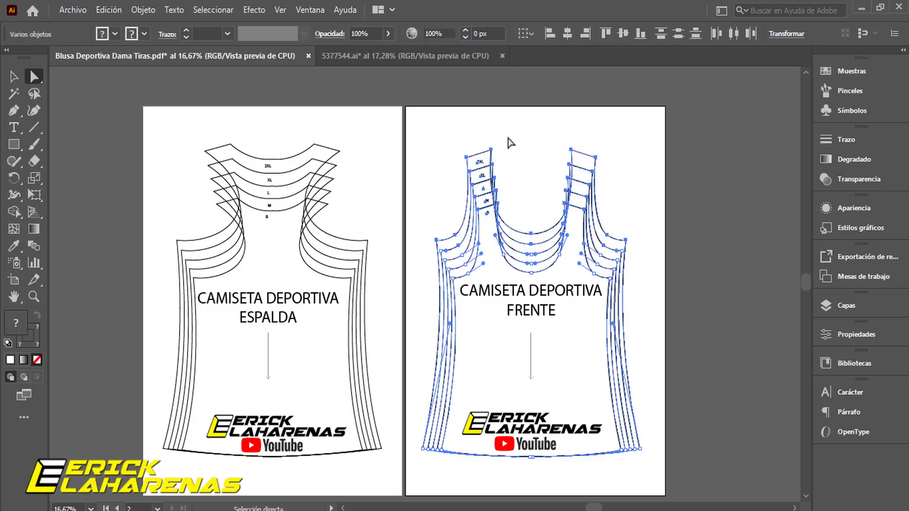
left_click(510, 142)
scroll(295, 171, "up", 1, "alt")
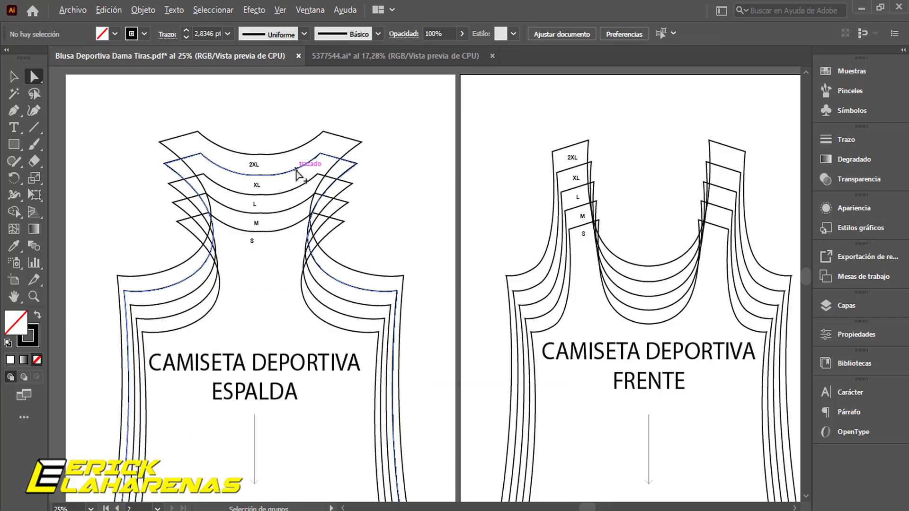
left_click_drag(300, 238, 339, 194)
left_click_drag(536, 194, 382, 199)
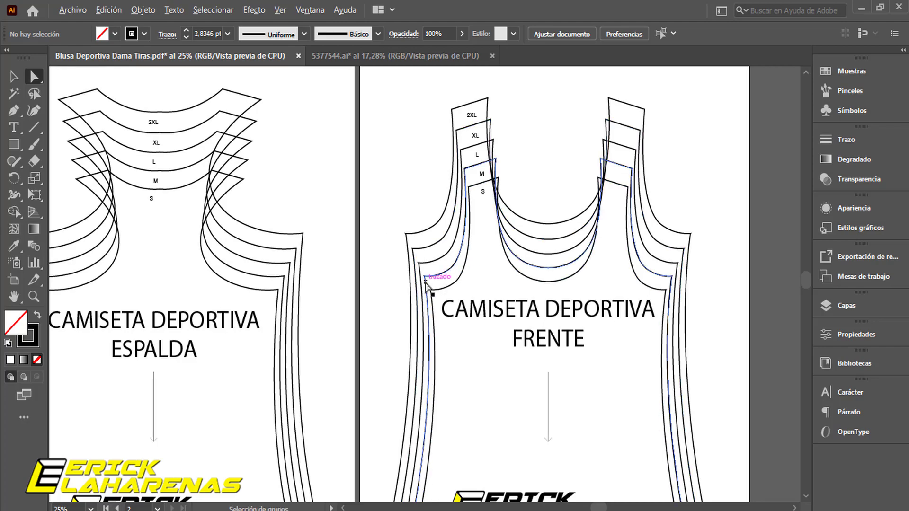
scroll(427, 286, "down", 1, "alt")
left_click_drag(379, 287, 420, 262)
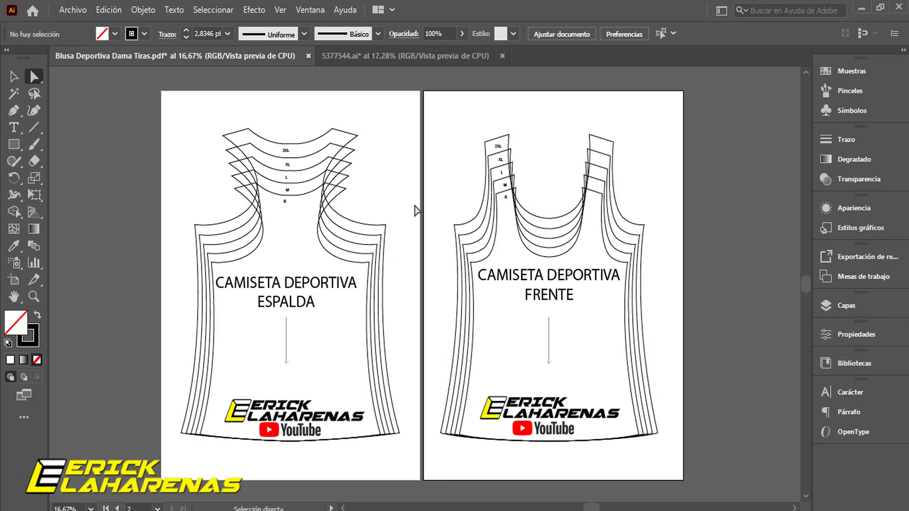
left_click_drag(435, 123, 426, 137)
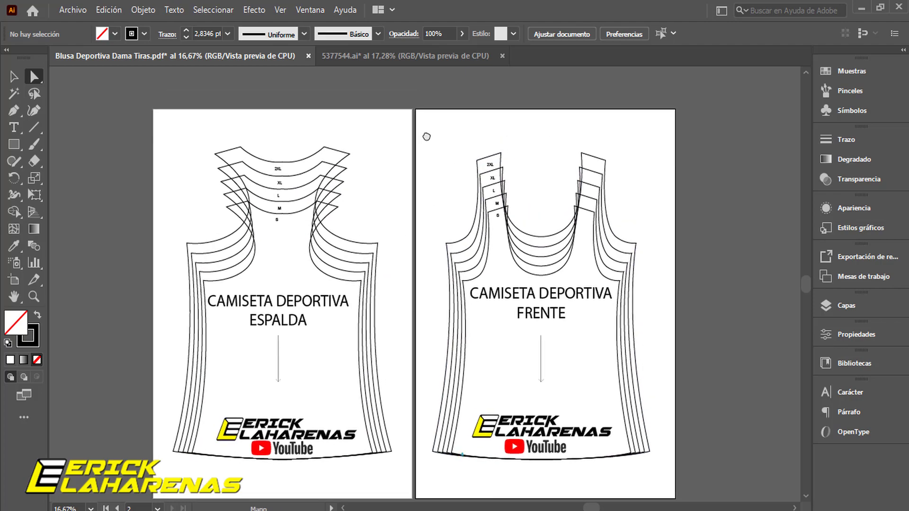
Step: Switch to the 5377544.ai document and check its back and front shirt outlines
left_click(410, 58)
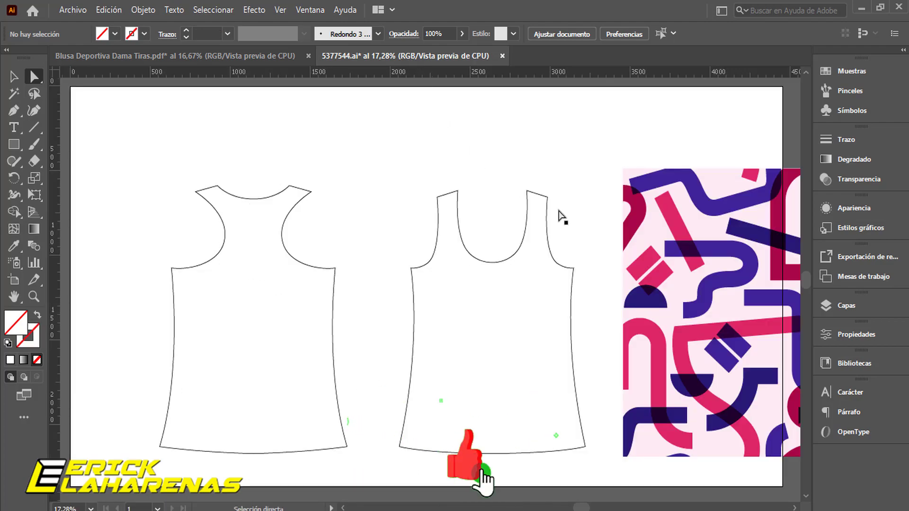
left_click_drag(220, 159, 521, 297)
left_click(548, 286)
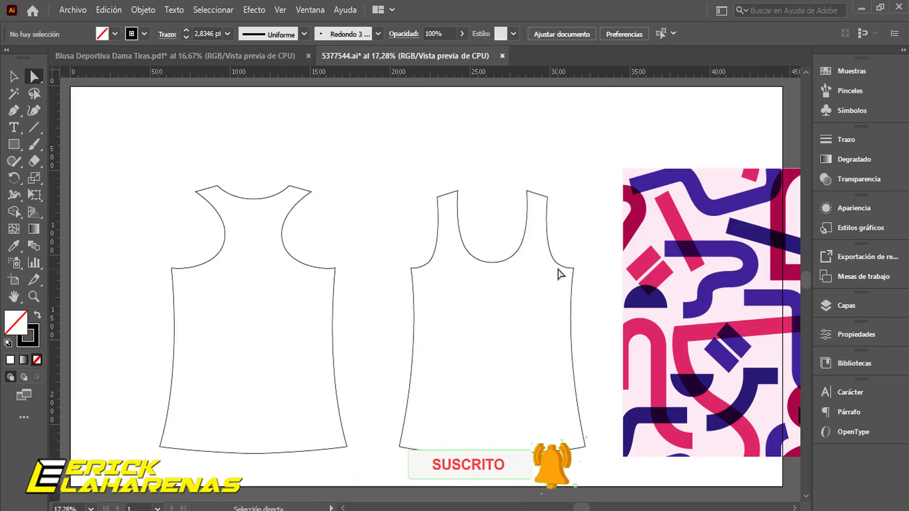
Step: Examine the geometric print and the volleyball shield badge beside it, including the badge's details up close
key("space")
left_click_drag(534, 263, 390, 259)
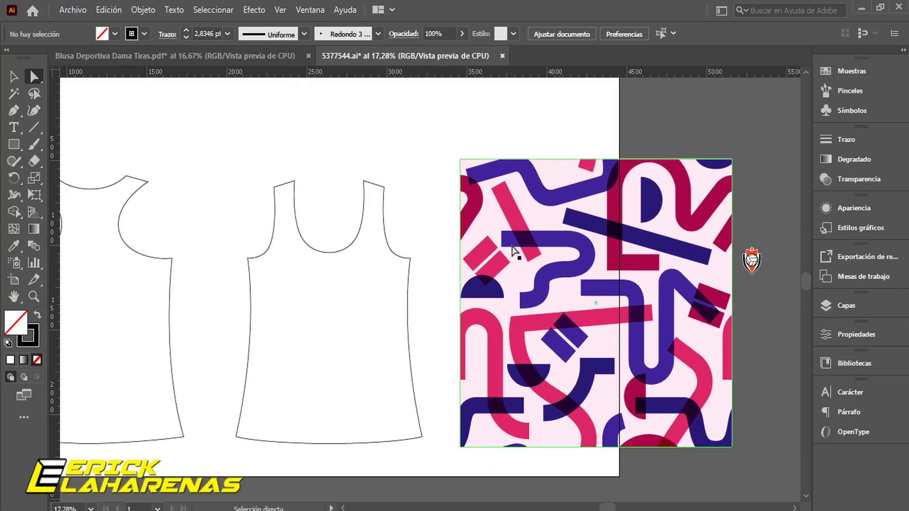
left_click(487, 243)
left_click_drag(570, 242, 430, 242)
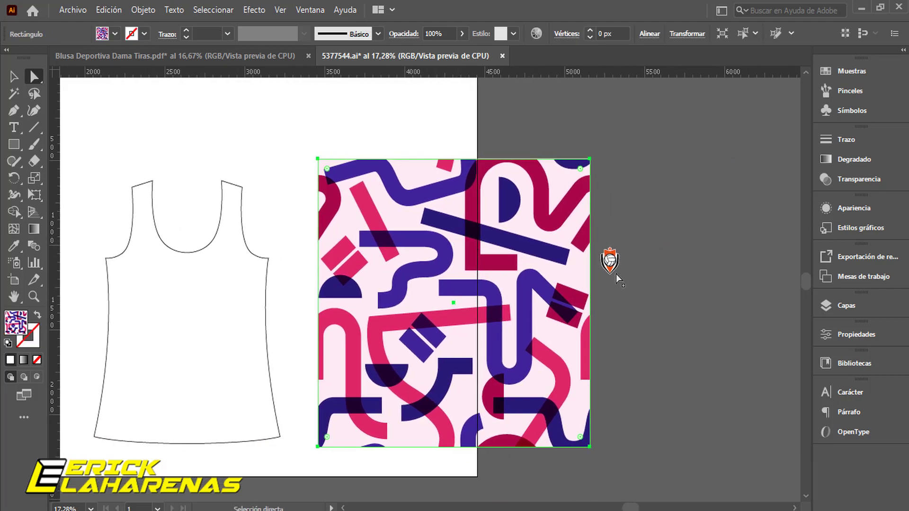
left_click(615, 258)
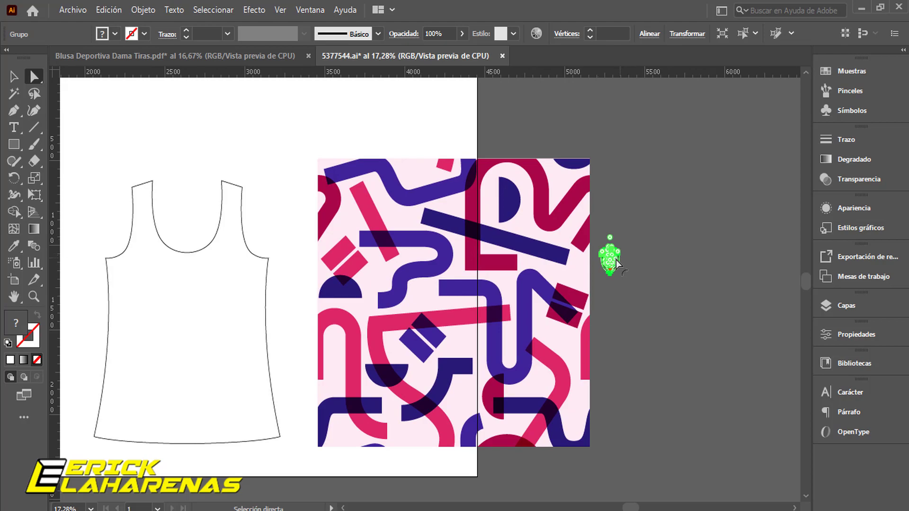
scroll(615, 259, "up", 2)
left_click(652, 260)
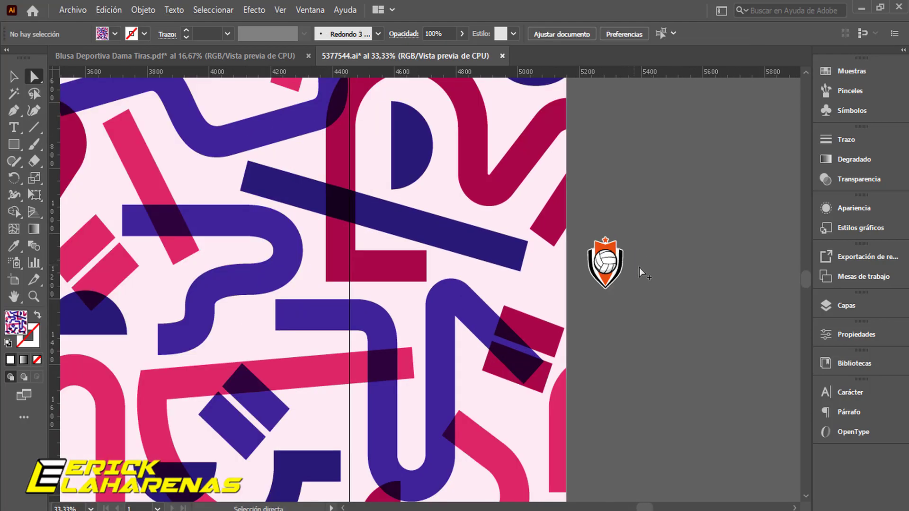
scroll(639, 268, "up", 3)
scroll(579, 227, "up", 1)
left_click_drag(579, 226, 592, 244)
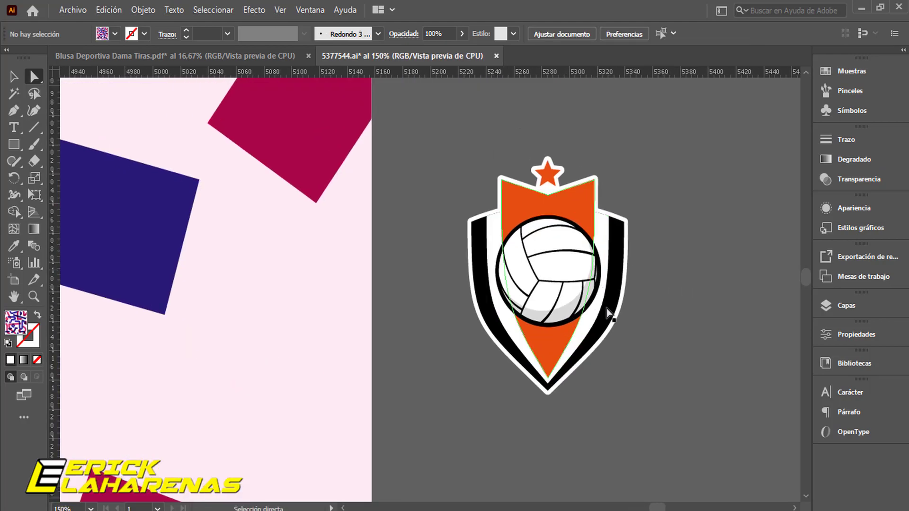
scroll(547, 328, "up", 1)
scroll(547, 328, "down", 2)
scroll(433, 291, "down", 3)
scroll(295, 279, "down", 2)
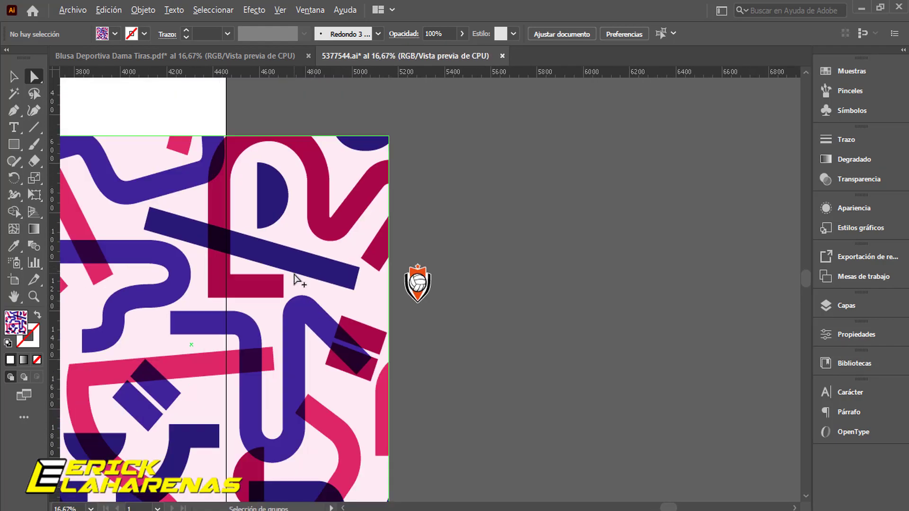
left_click_drag(246, 268, 545, 244)
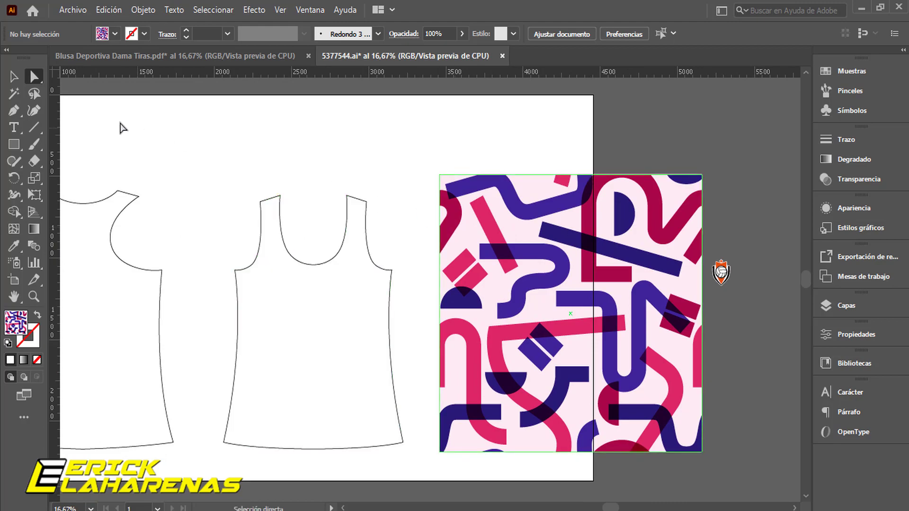
Step: Move the geometric print group onto the front shirt outline so that it covers the whole piece
left_click(14, 76)
left_click(521, 223)
left_click_drag(373, 203, 553, 209)
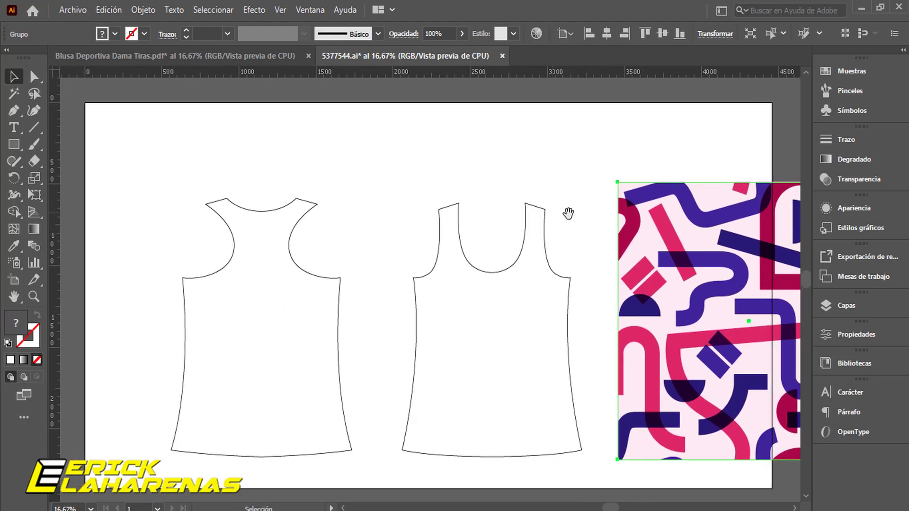
left_click_drag(496, 236, 515, 343)
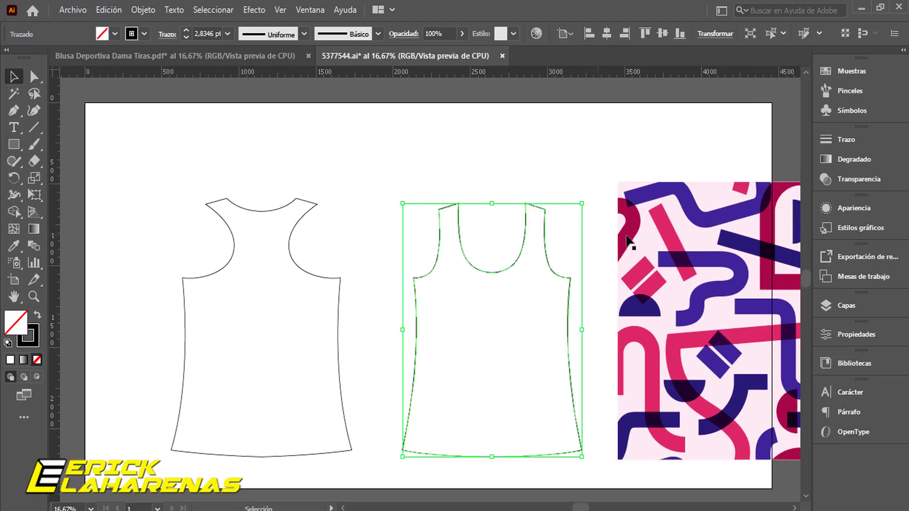
left_click_drag(656, 242, 493, 208)
left_click(439, 189)
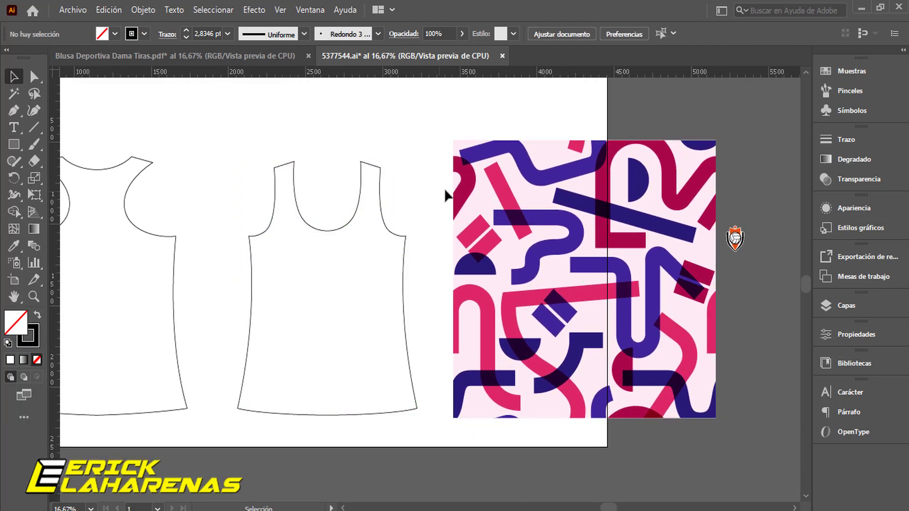
left_click_drag(551, 223, 386, 205)
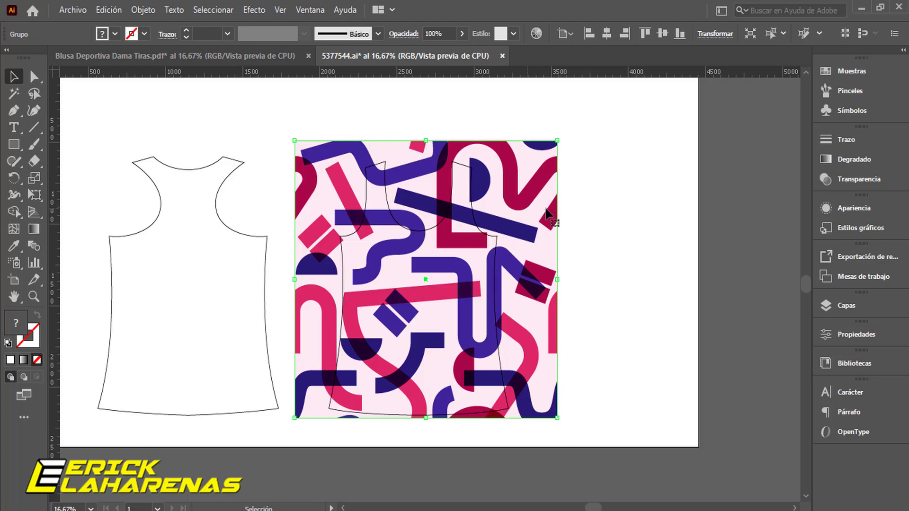
Step: Expand the PATTERN layer and check the stacking order of the badge, the shirt outlines and the print group
left_click(829, 308)
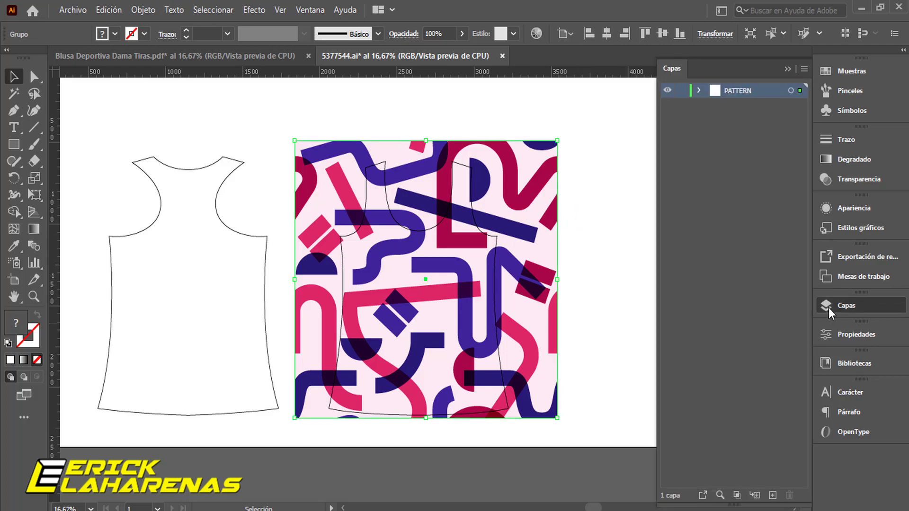
left_click(699, 91)
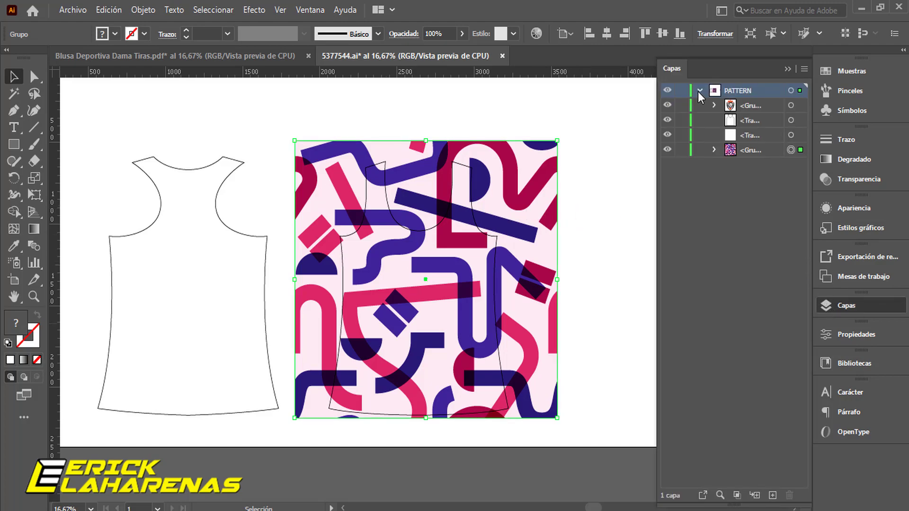
left_click(721, 209)
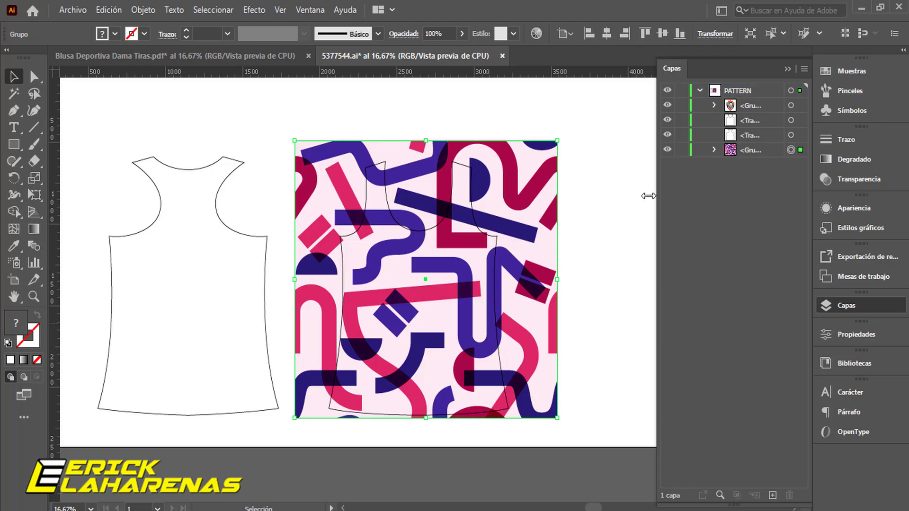
left_click(596, 192)
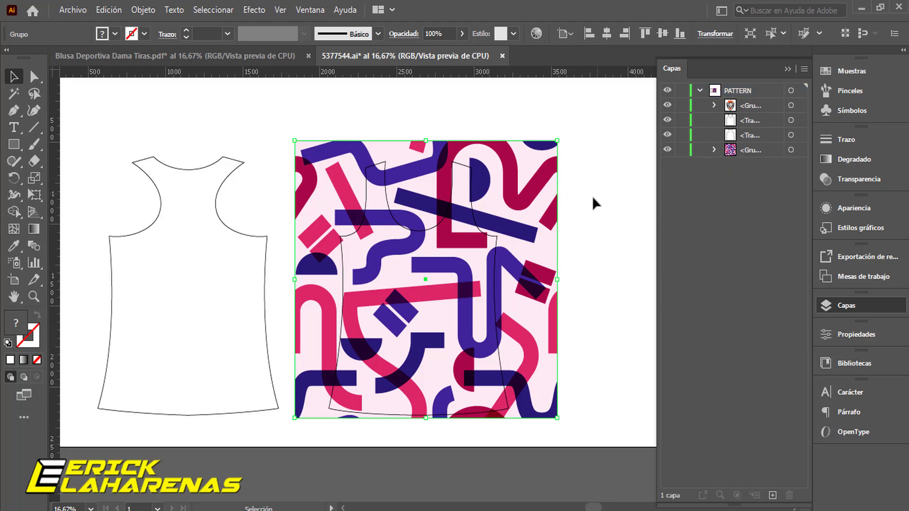
left_click(431, 229)
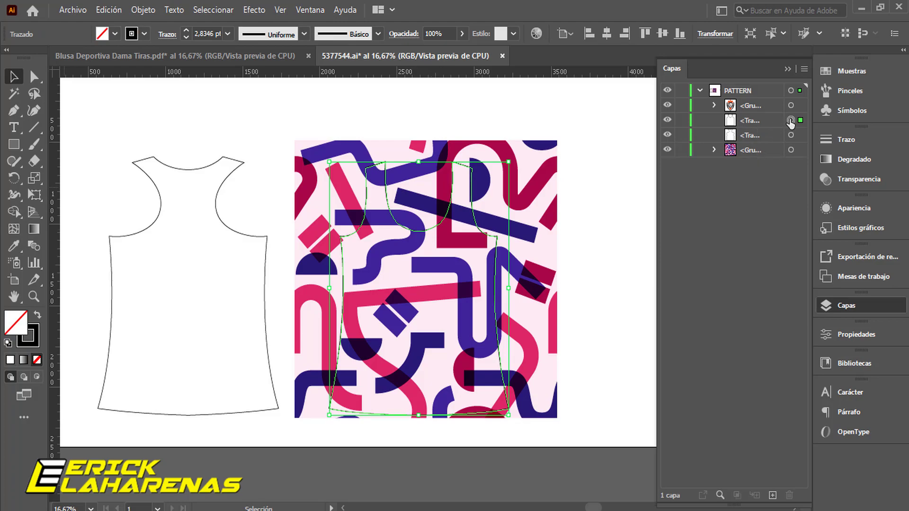
Step: Reposition the print group so the front shirt outline sits centred within it
left_click(791, 150)
left_click_drag(523, 154, 516, 96)
left_click(576, 136)
left_click_drag(521, 163, 587, 169)
left_click(587, 169)
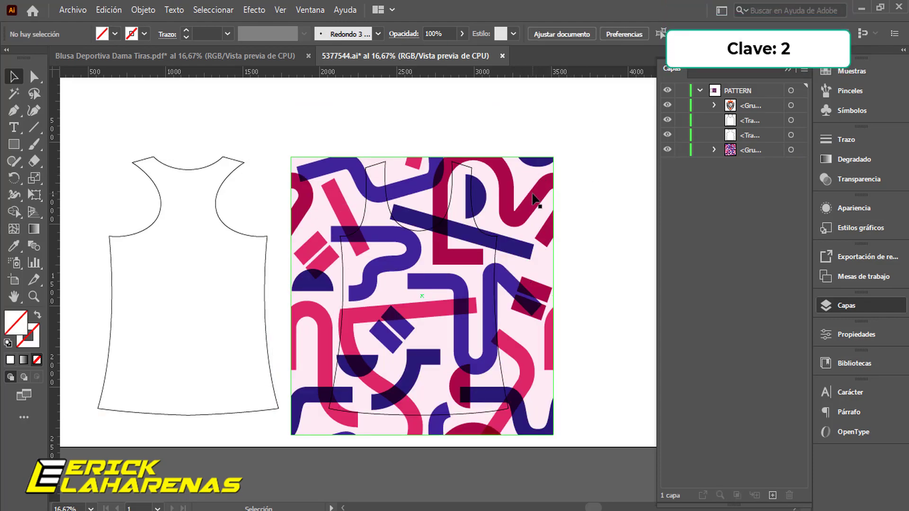
left_click_drag(532, 199, 531, 192)
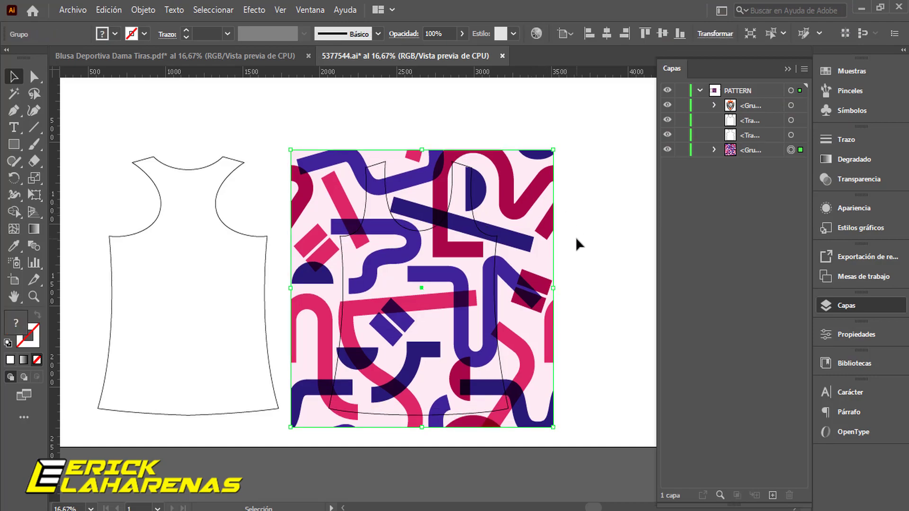
left_click(606, 213)
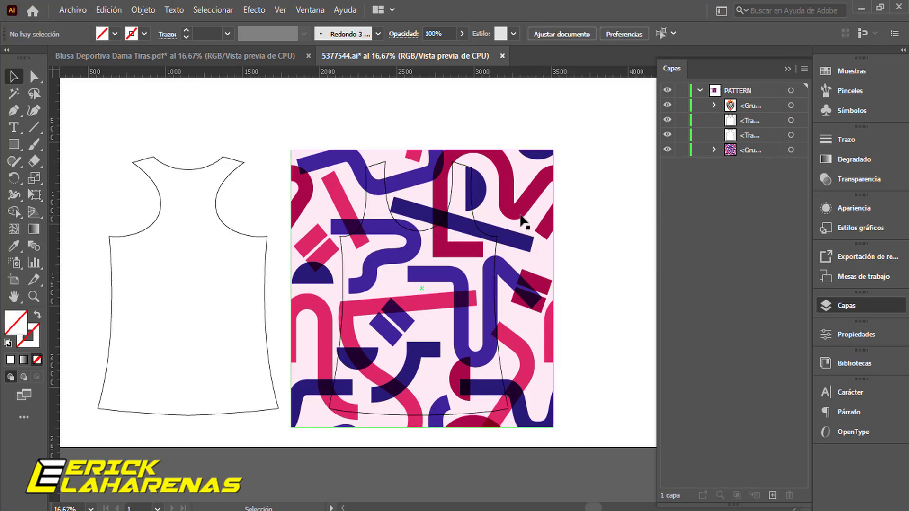
Step: Draw a horizontal rectangle across the full width of the print, just below the front piece's armholes
left_click(480, 230)
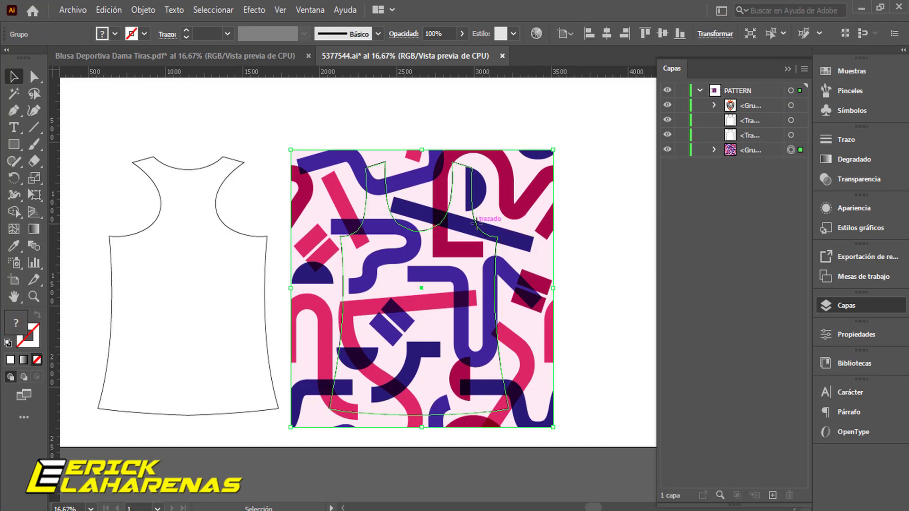
left_click(476, 224)
scroll(462, 259, "up", 1)
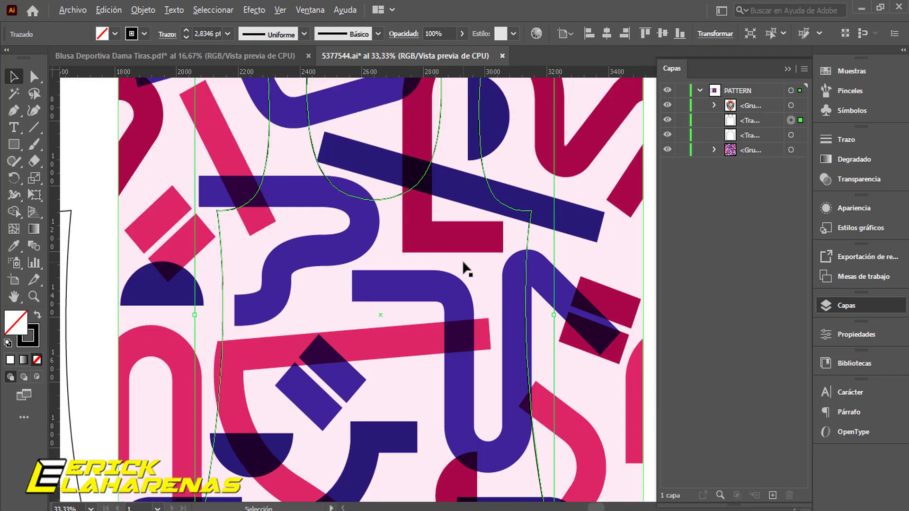
scroll(456, 259, "down", 1)
scroll(445, 265, "down", 1)
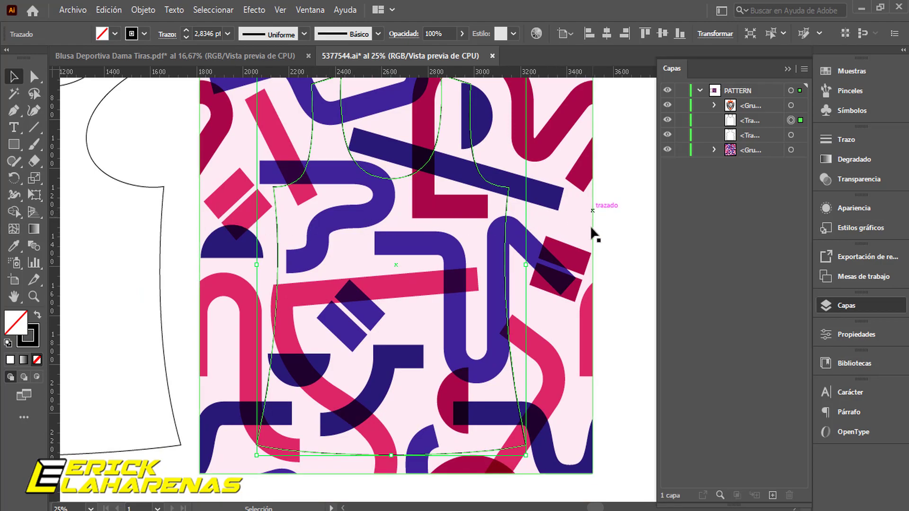
left_click(13, 150)
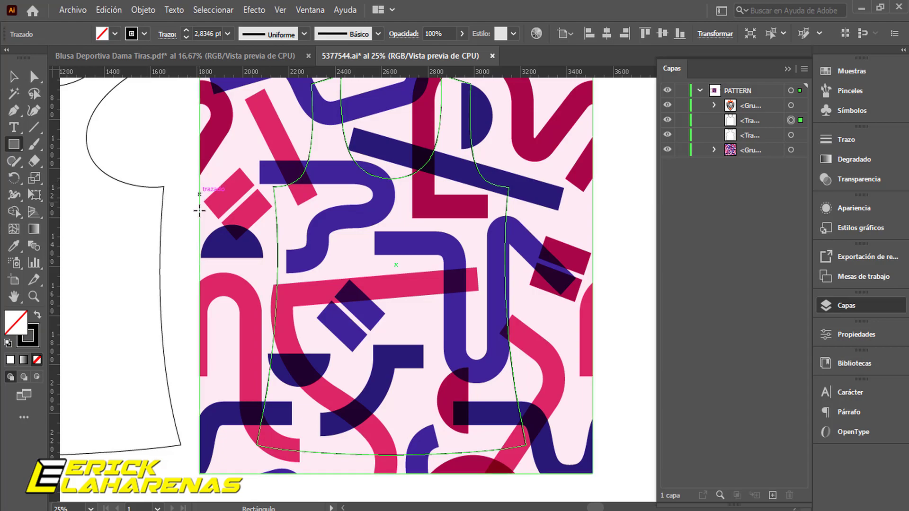
left_click_drag(200, 214, 592, 261)
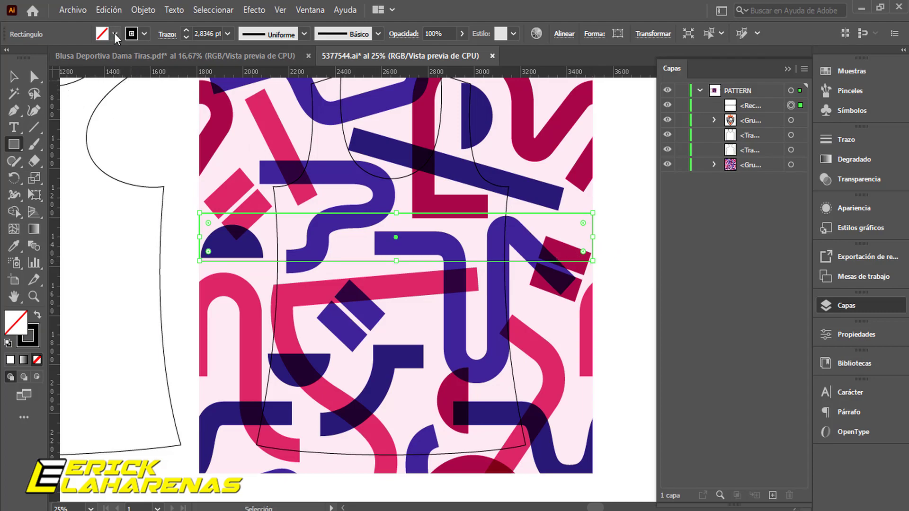
Step: Fill the new rectangle with white, FFFFFF
double_click(17, 323)
left_click(524, 75)
left_click(520, 68)
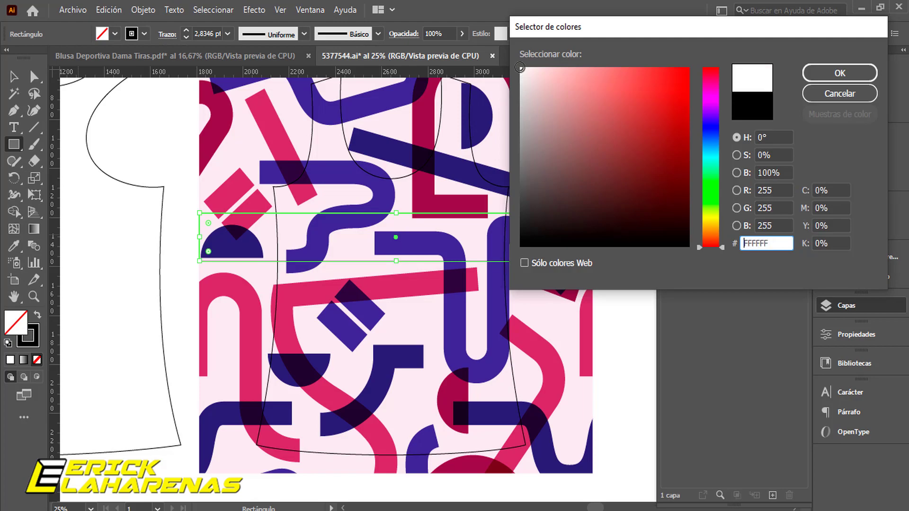
left_click(814, 74)
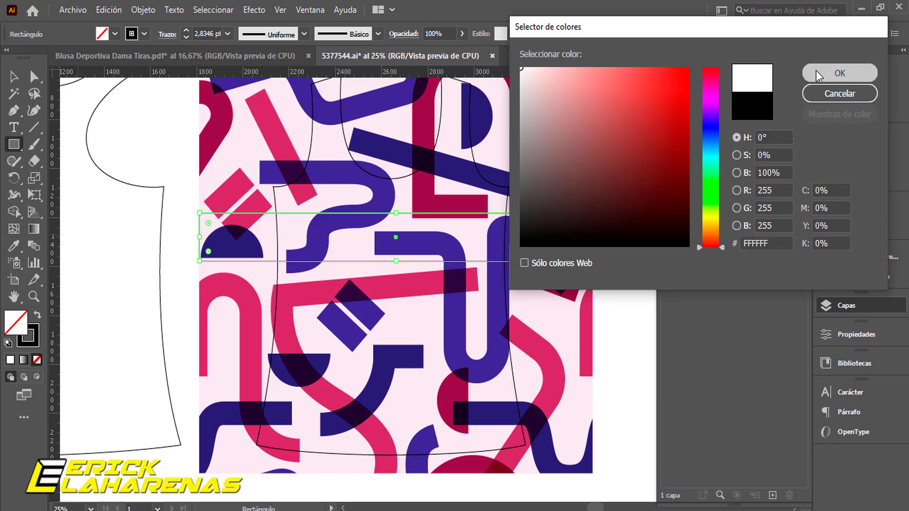
key("v")
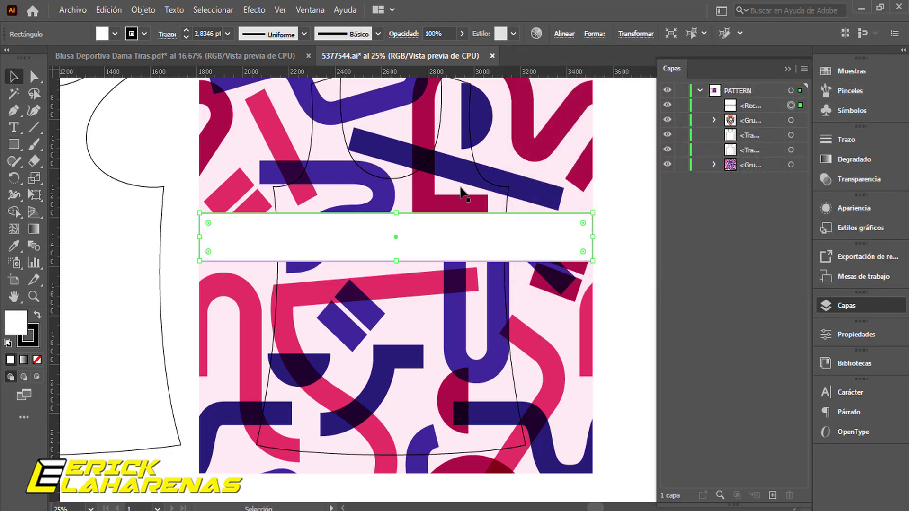
left_click(622, 160)
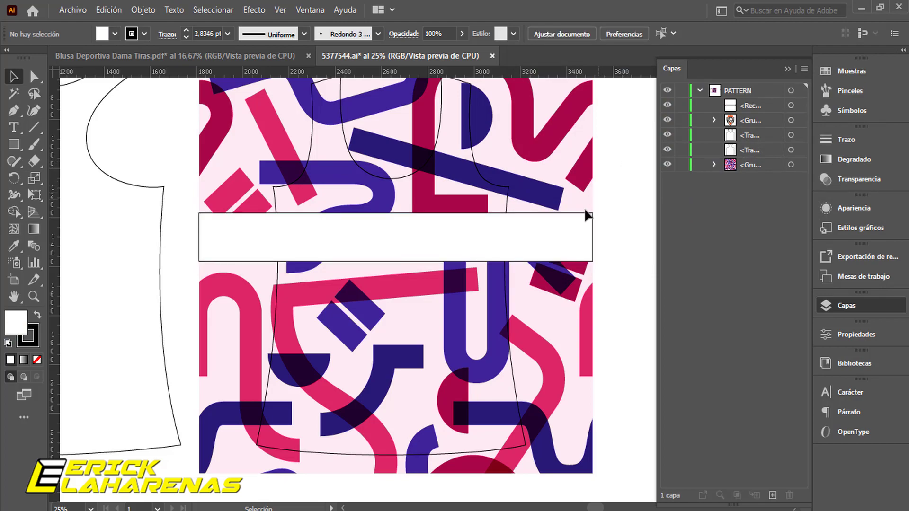
Step: Remove the stroke from the white rectangle crossing the print
left_click(416, 222)
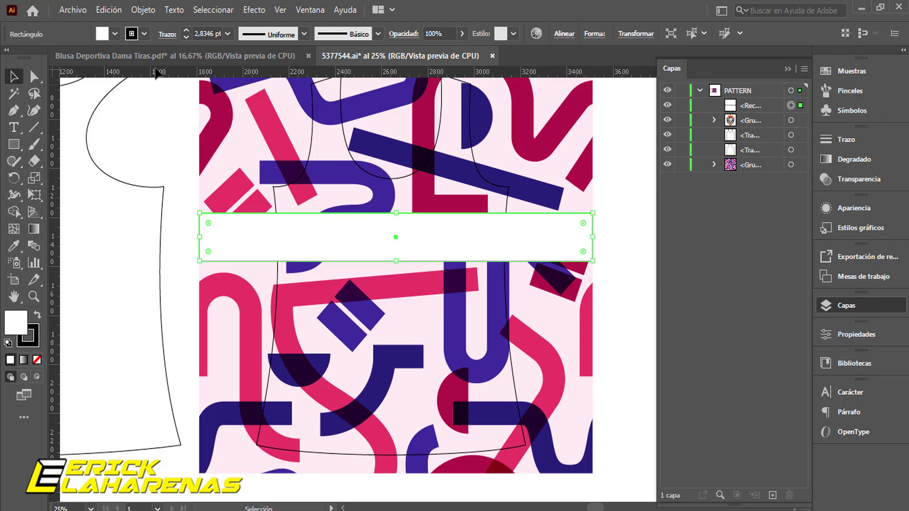
left_click(144, 34)
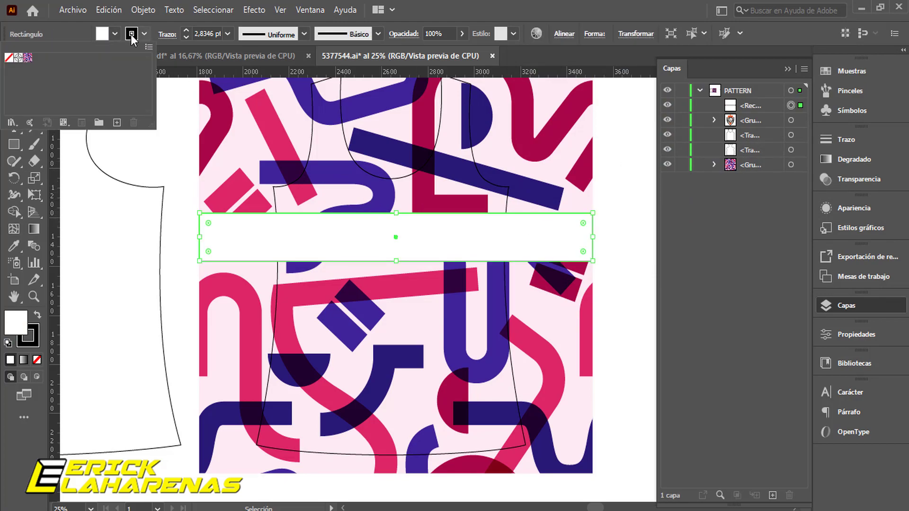
left_click(9, 58)
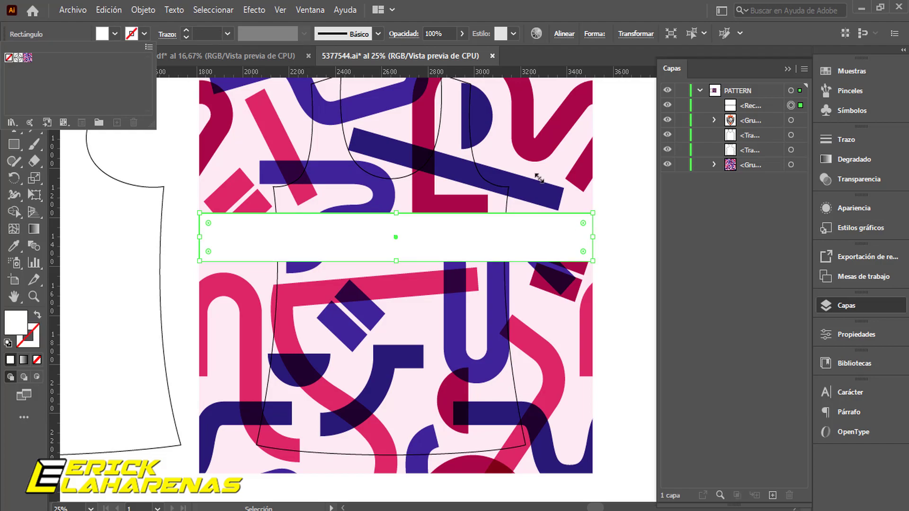
left_click(608, 9)
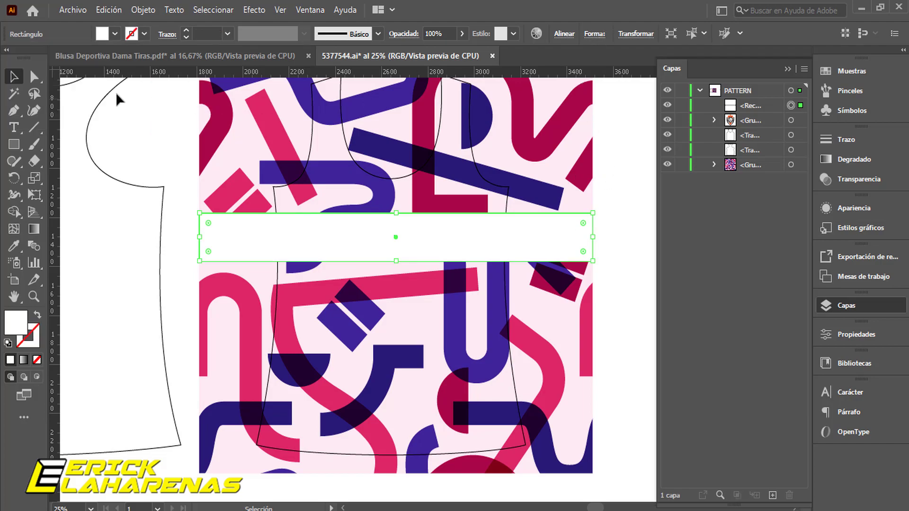
key("ctrl+shift+a")
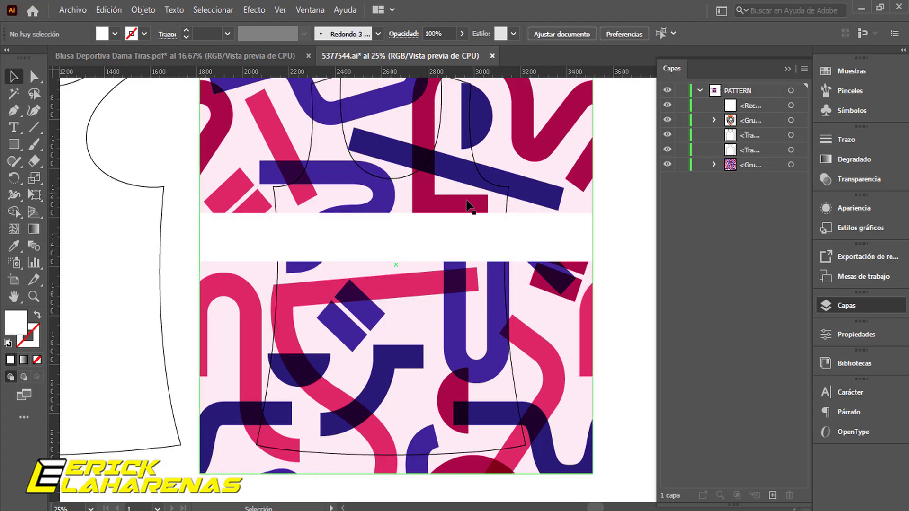
left_click_drag(423, 176, 403, 225)
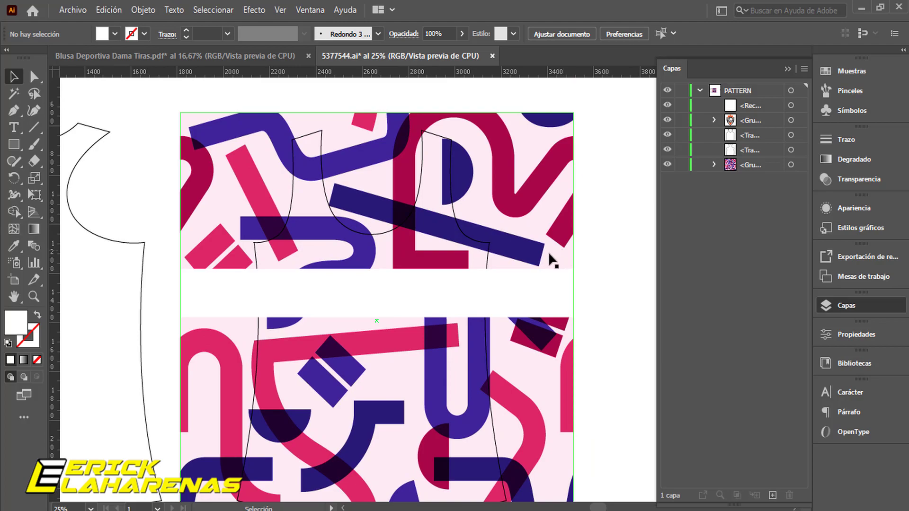
left_click_drag(434, 264, 377, 234)
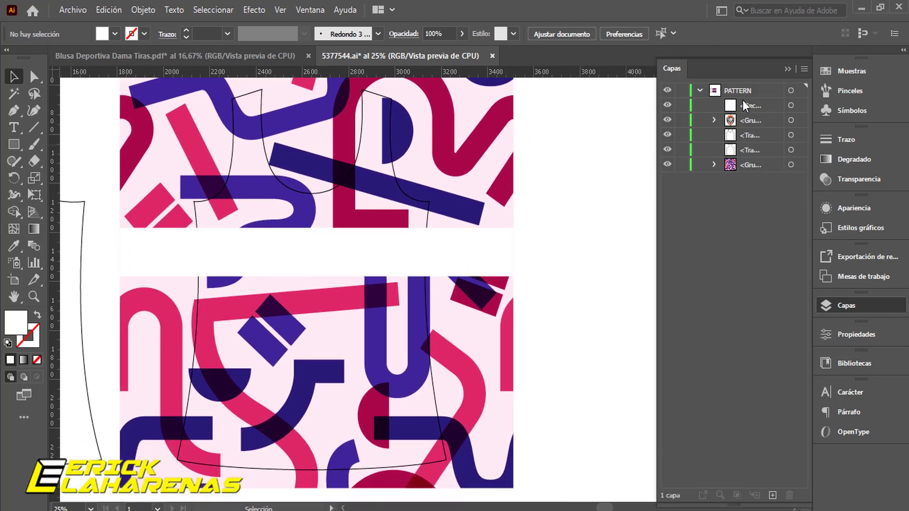
Step: Move the volleyball badge onto the white band and bring it to the front
left_click(788, 70)
left_click_drag(725, 191, 520, 201)
left_click_drag(682, 167, 757, 251)
left_click_drag(730, 213, 154, 265)
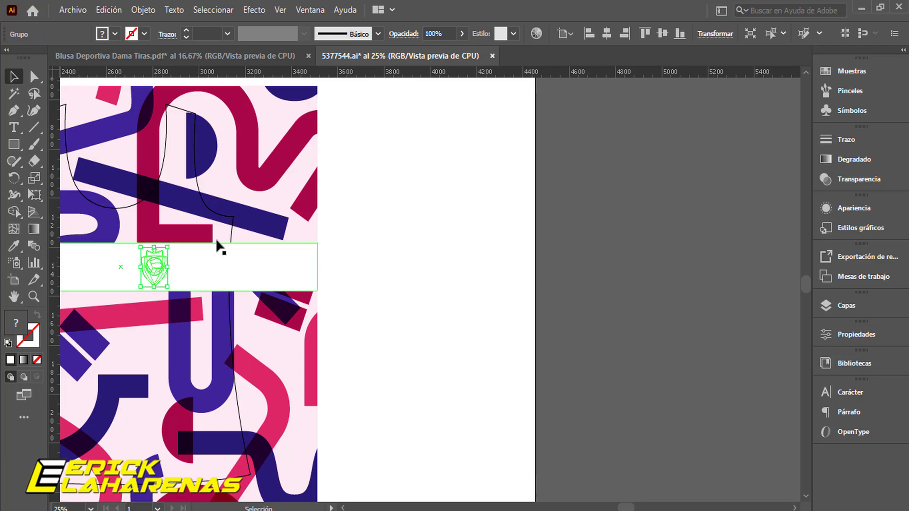
right_click(152, 265)
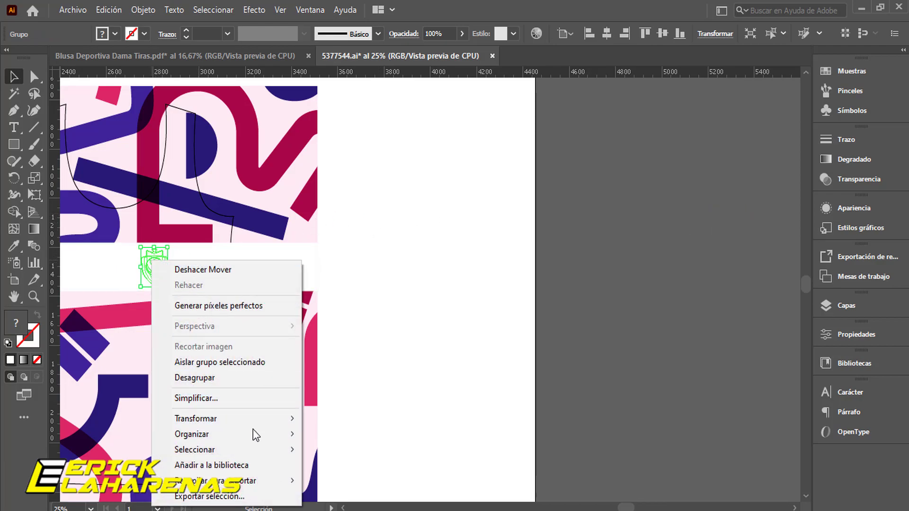
mouse_move(254, 432)
left_click(318, 433)
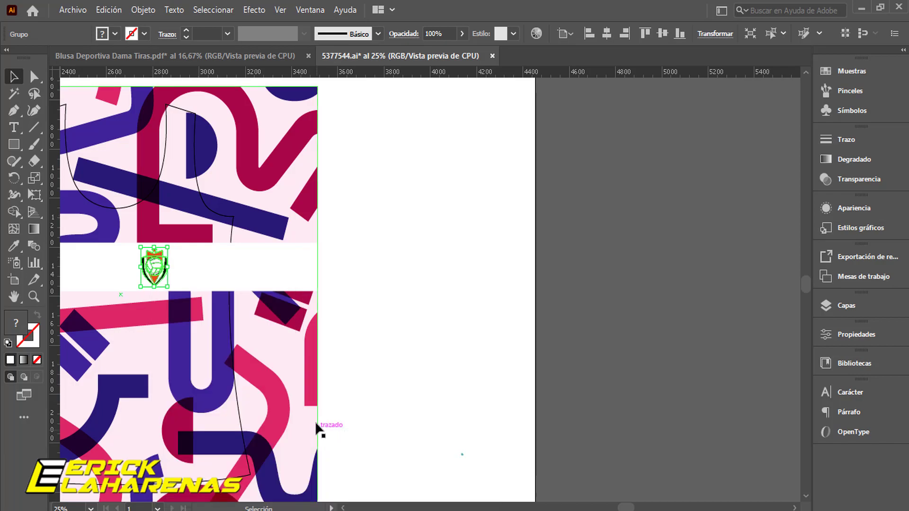
left_click(390, 271)
Step: Place a line of point text on the white band beside the badge and enlarge it to about 74 pt
left_click_drag(296, 258, 426, 256)
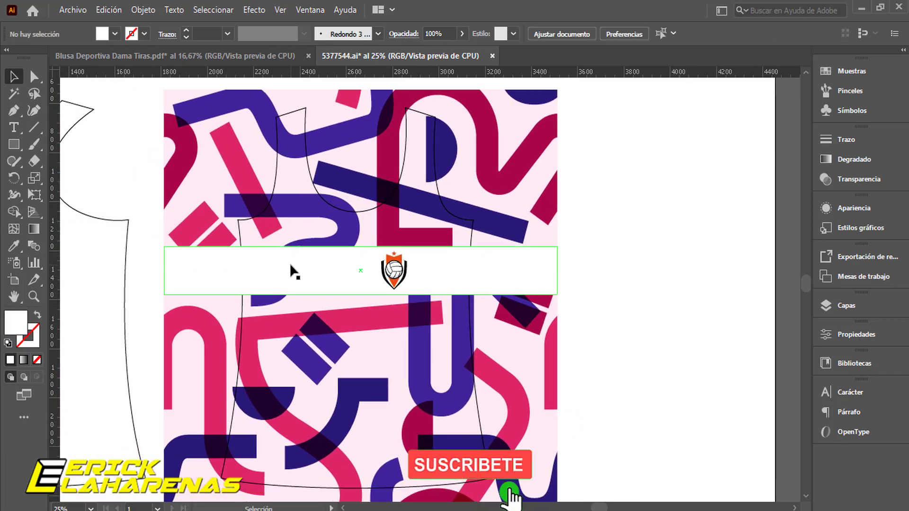
scroll(304, 269, "up", 1)
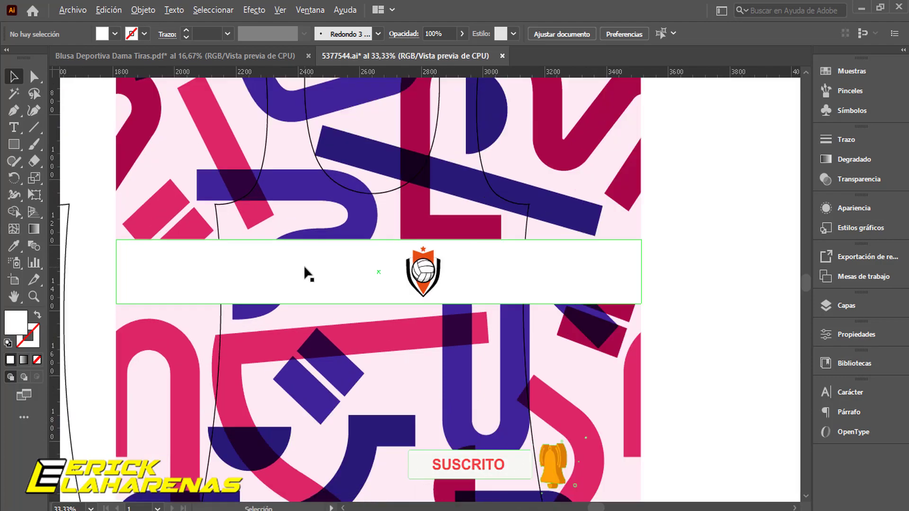
scroll(357, 271, "up", 1)
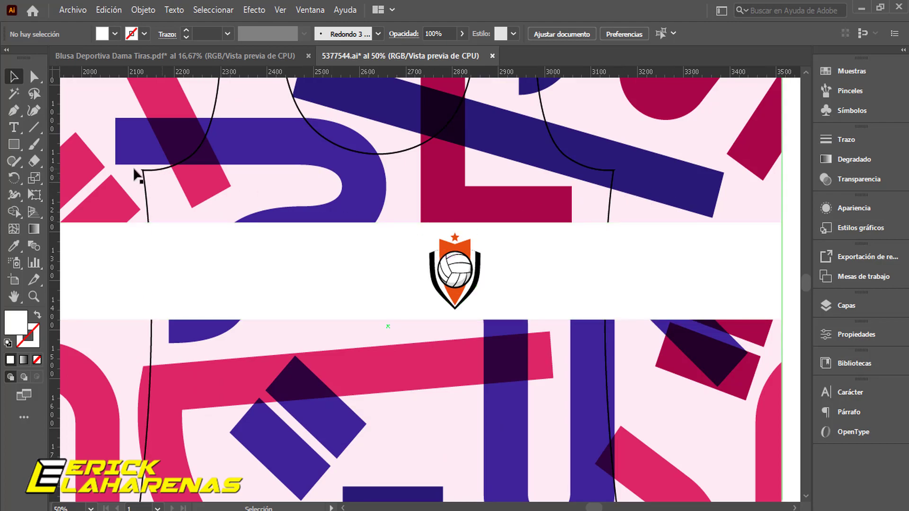
left_click(14, 127)
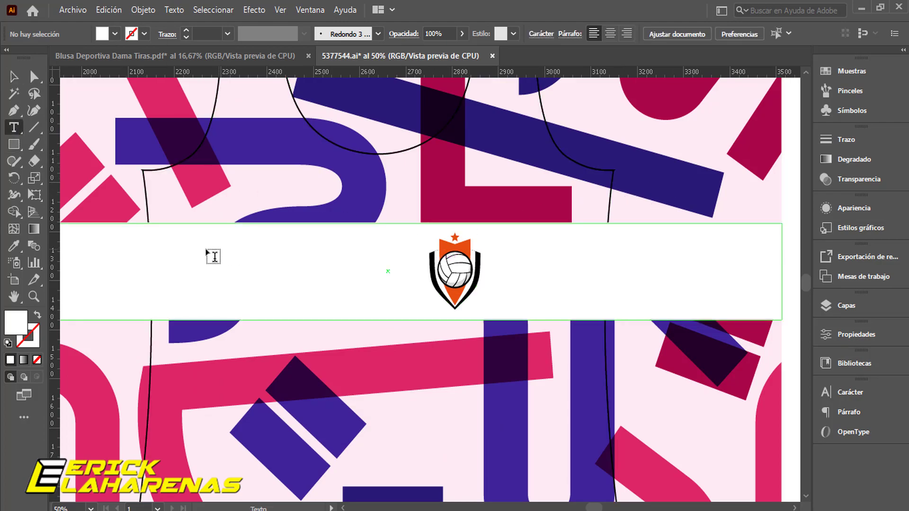
left_click(213, 255)
key("Escape")
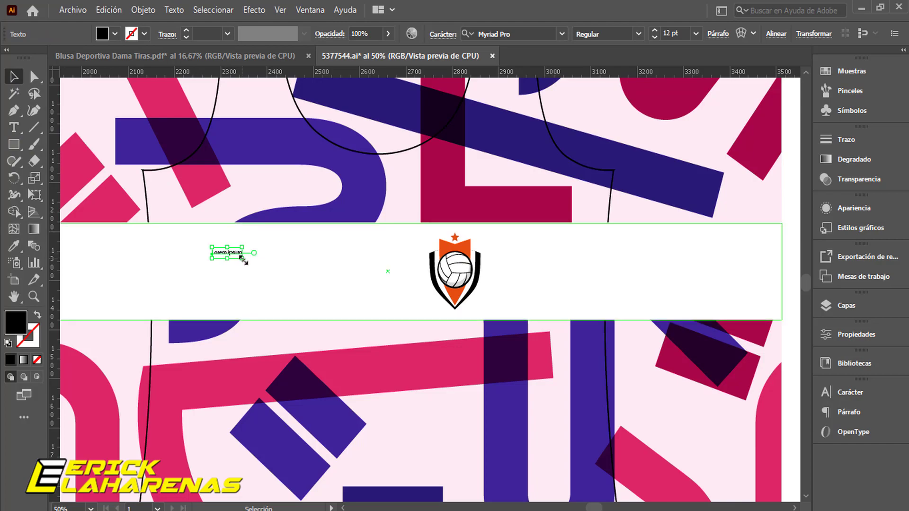
left_click_drag(242, 259, 400, 327)
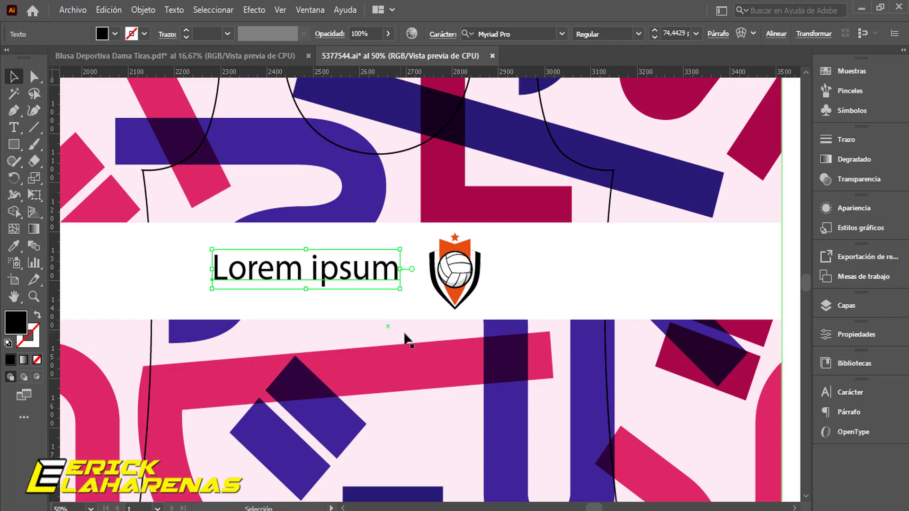
Step: Replace the placeholder text on the white band with VOLEY CLUB
double_click(355, 267)
key("ctrl+a")
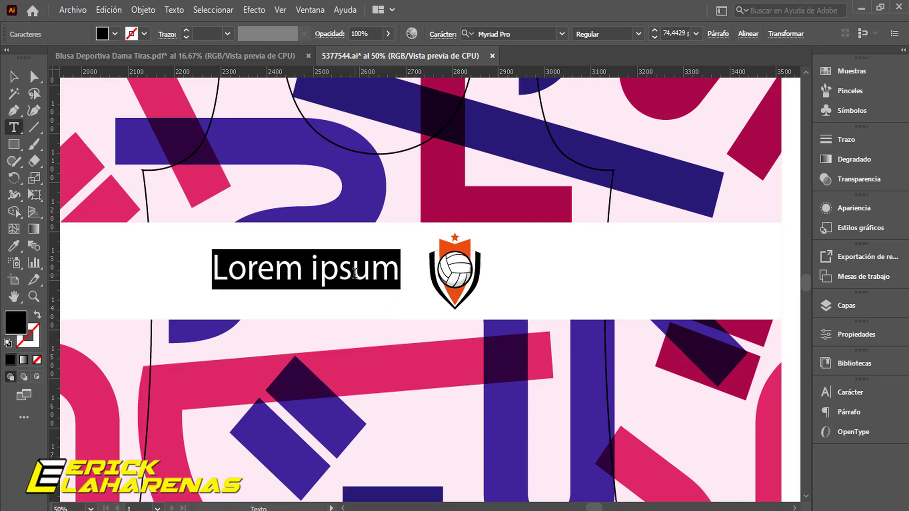
type("V")
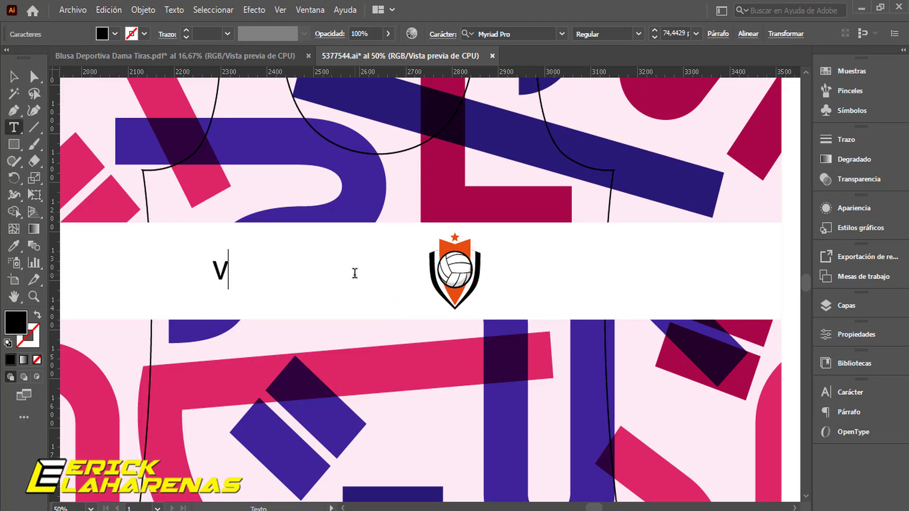
key("BackSpace")
type("VOL")
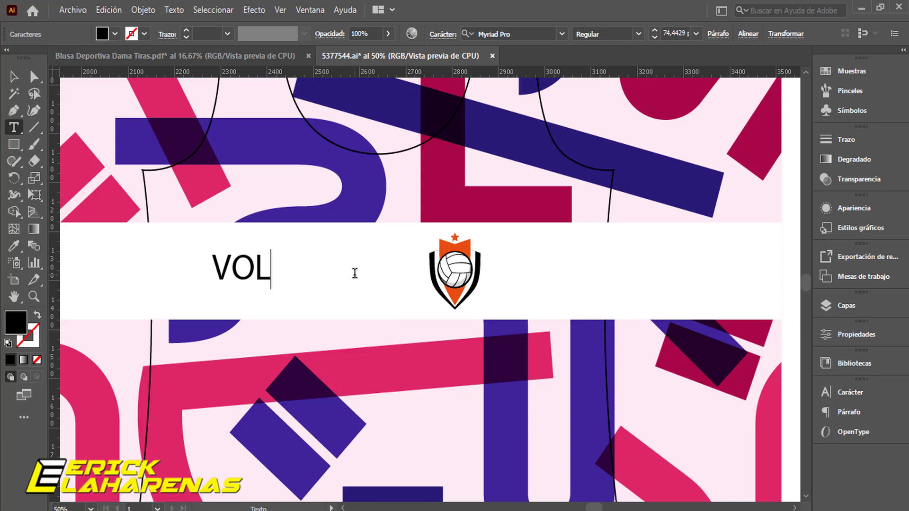
type("EY ")
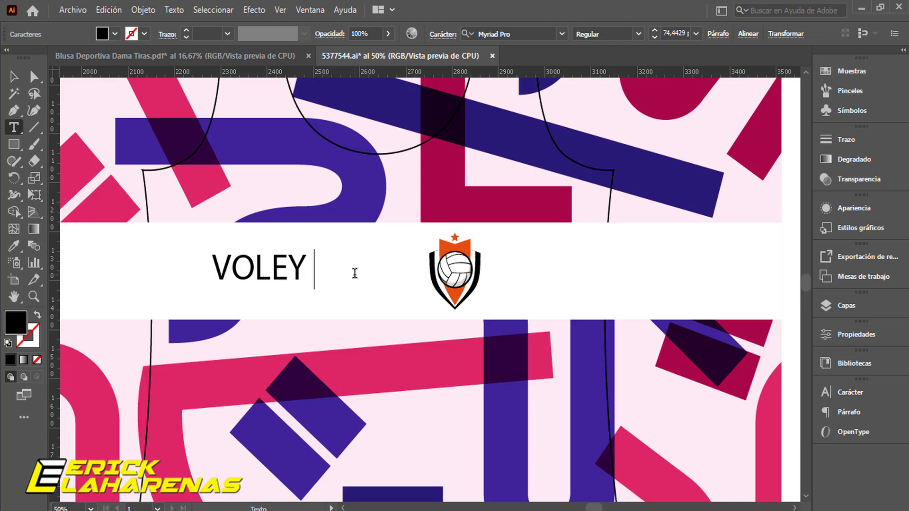
type("c")
key("BackSpace")
type("CLUB")
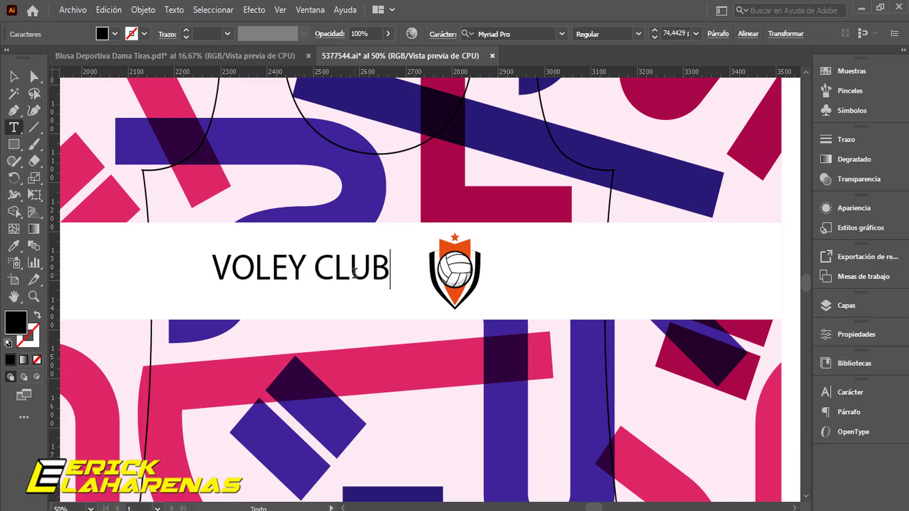
Step: Set the font of the VOLEY CLUB text to EA Font v1.5 by Ghettoshark
left_click(22, 78)
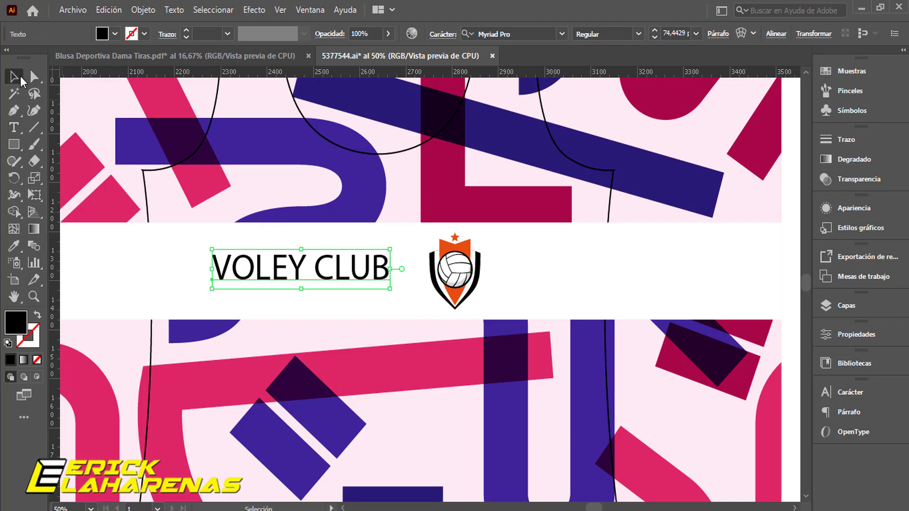
left_click(564, 34)
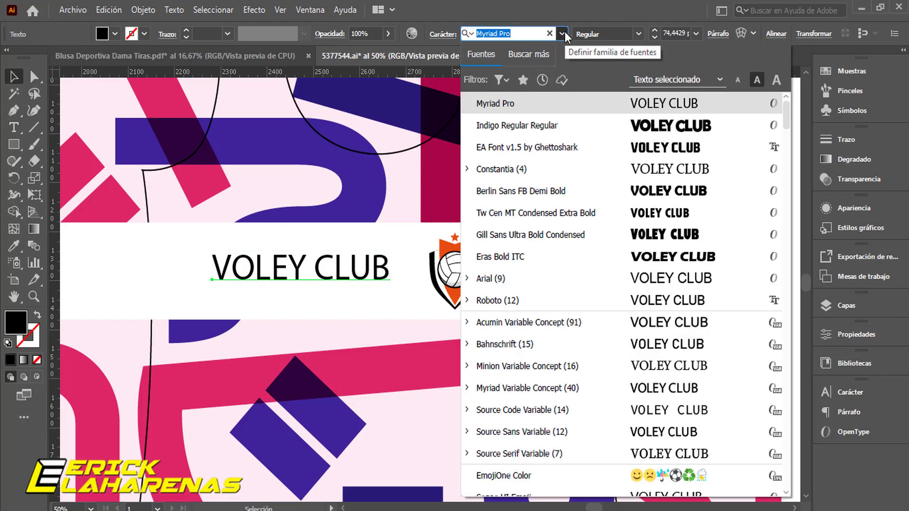
left_click(586, 146)
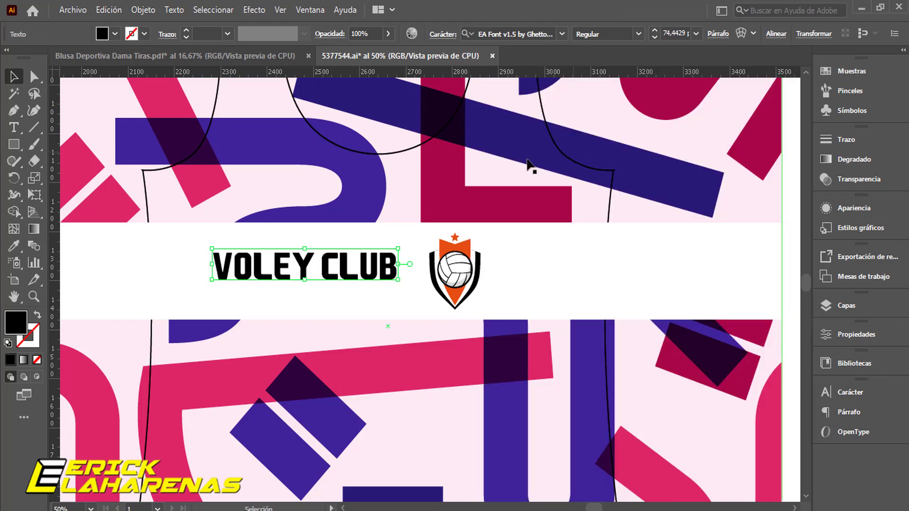
Step: Try to fill the VOLEY CLUB text with a colour sampled from the print using the Eyedropper
left_click(14, 246)
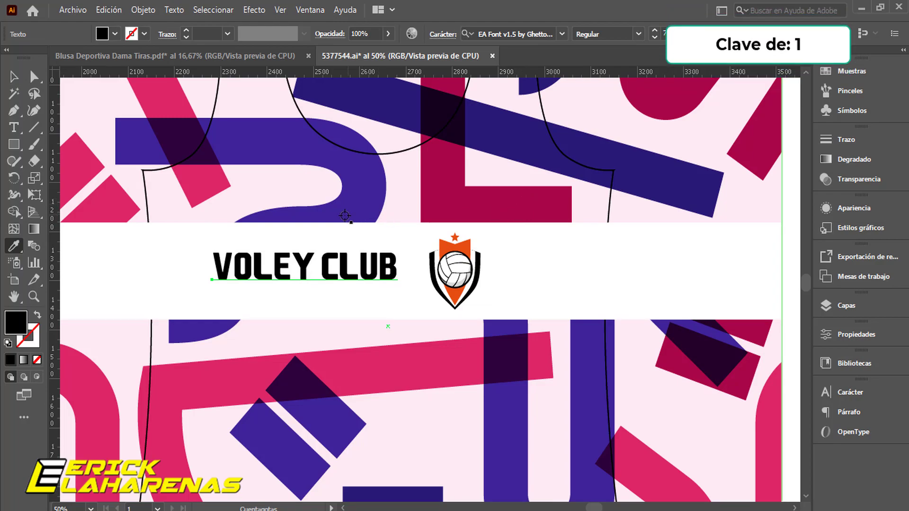
left_click(542, 208)
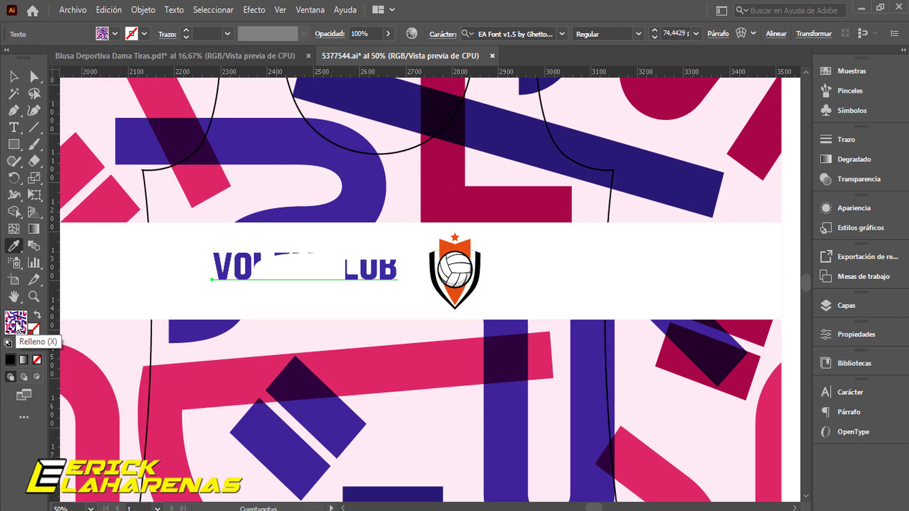
key("ctrl+z")
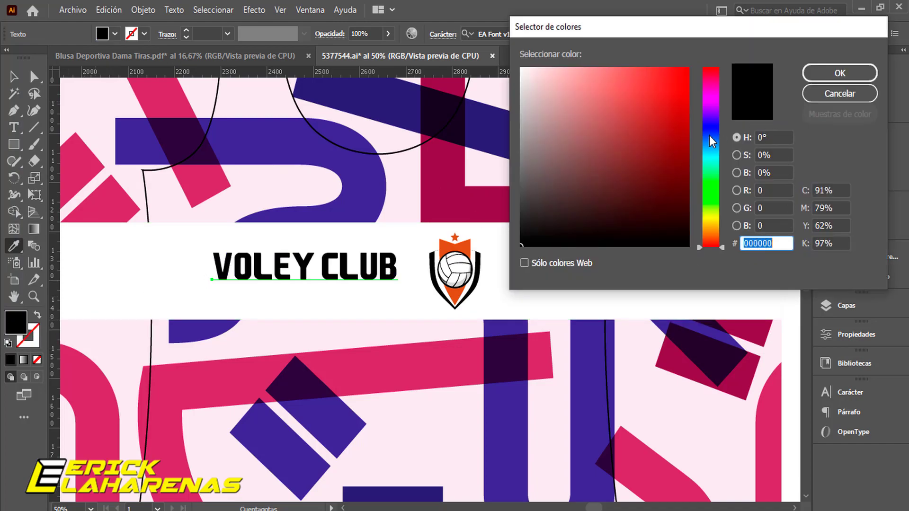
Step: Fill the VOLEY CLUB text with a bright, saturated magenta pink
left_click(713, 100)
left_click(686, 124)
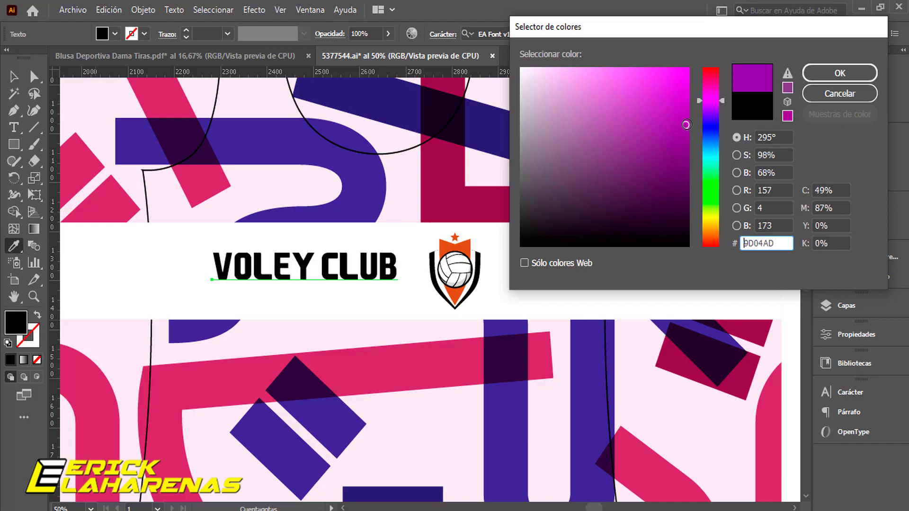
mouse_move(711, 101)
left_mouse_down()
mouse_move(714, 92)
mouse_move(690, 92)
left_mouse_up()
left_click(838, 74)
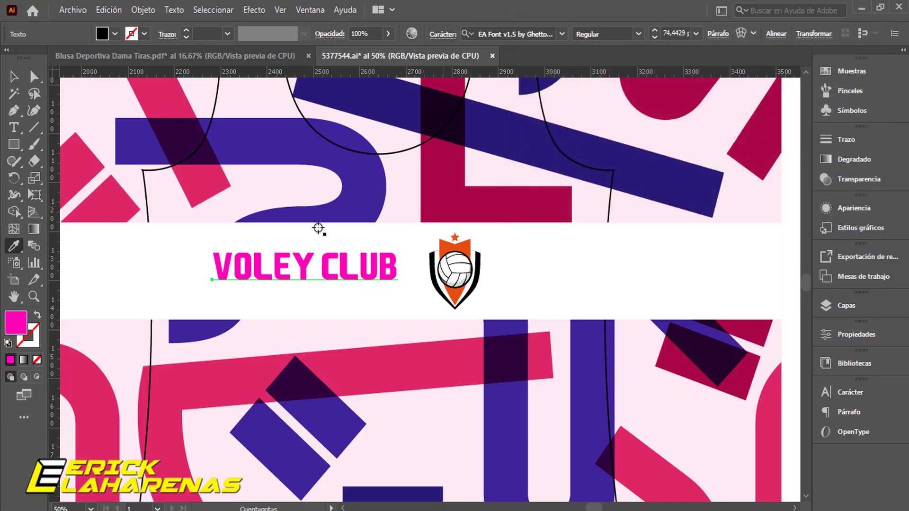
left_click(14, 80)
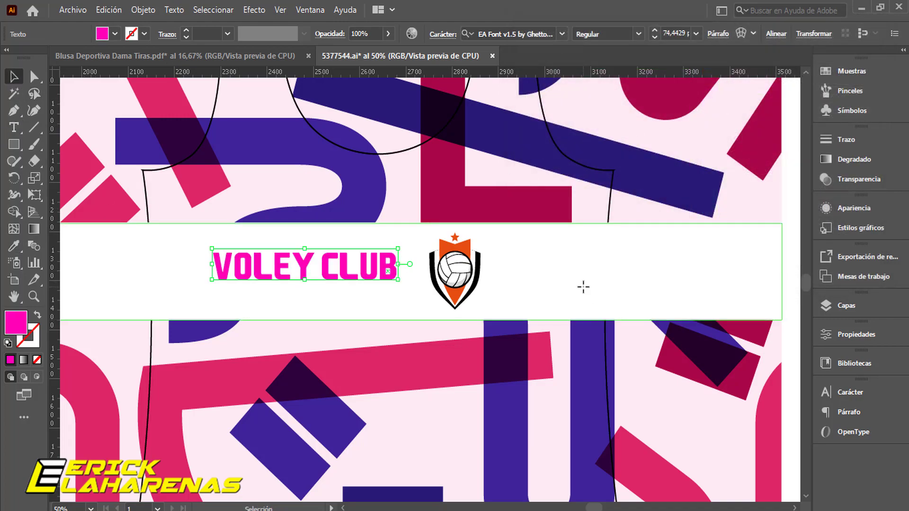
Step: Group the white band together with the geometric print behind it
left_click(600, 318)
scroll(426, 449, "down", 1)
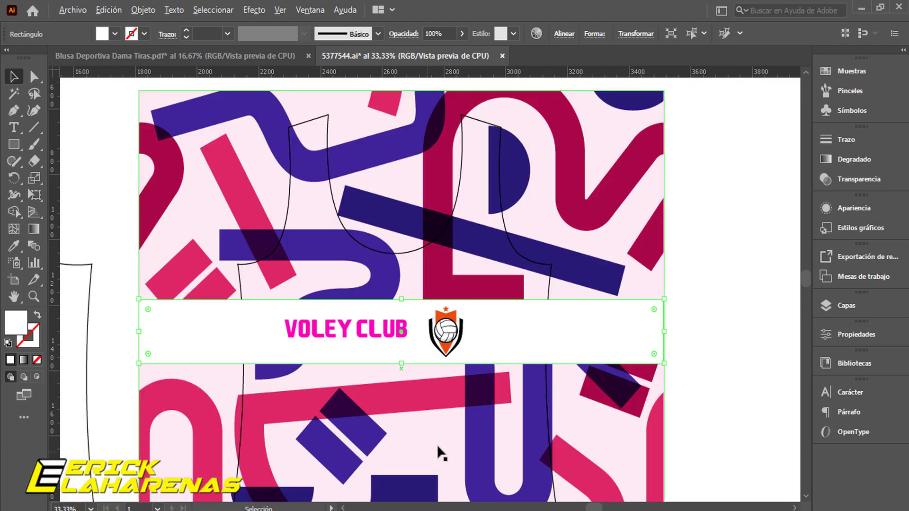
left_click(732, 313)
left_click_drag(546, 317, 556, 276)
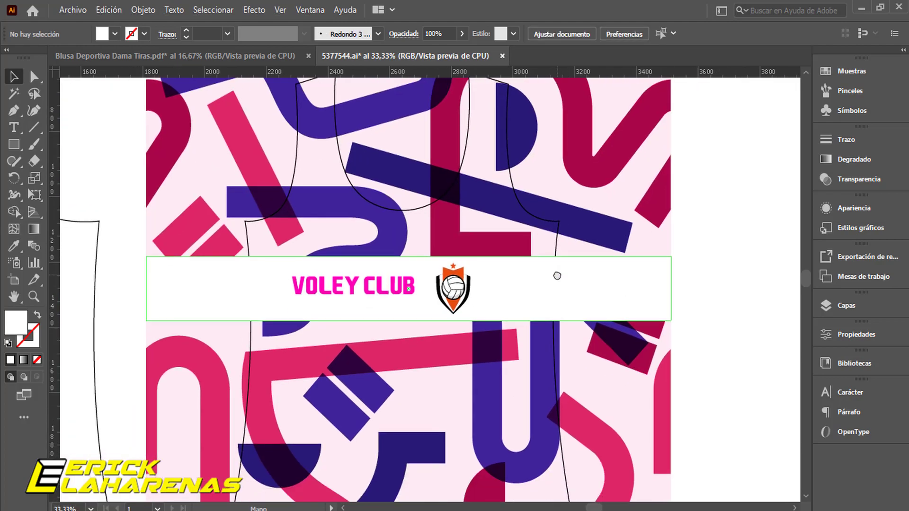
left_click(509, 292)
left_click(728, 172)
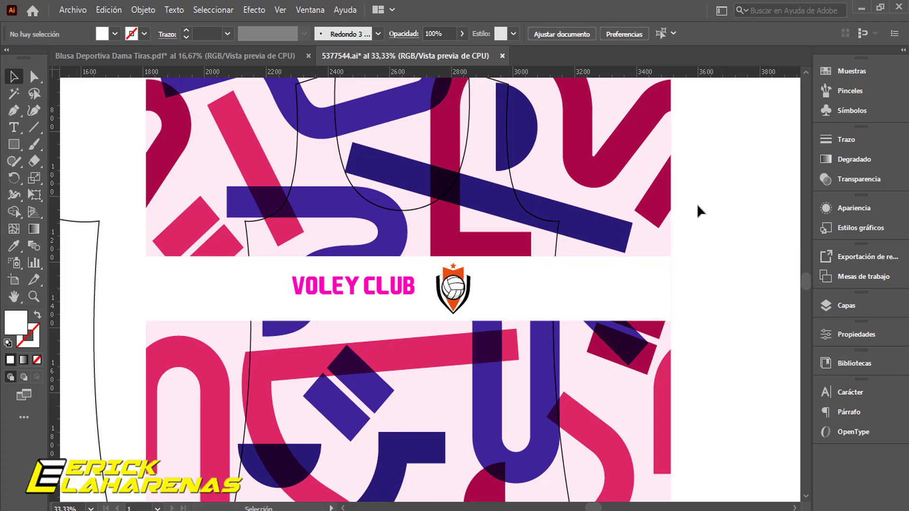
left_click(624, 273)
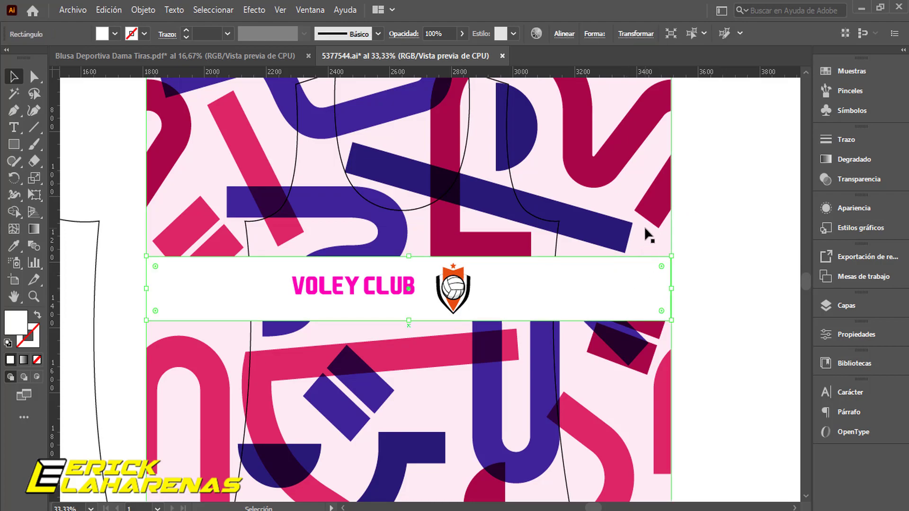
left_click(647, 199, "shift")
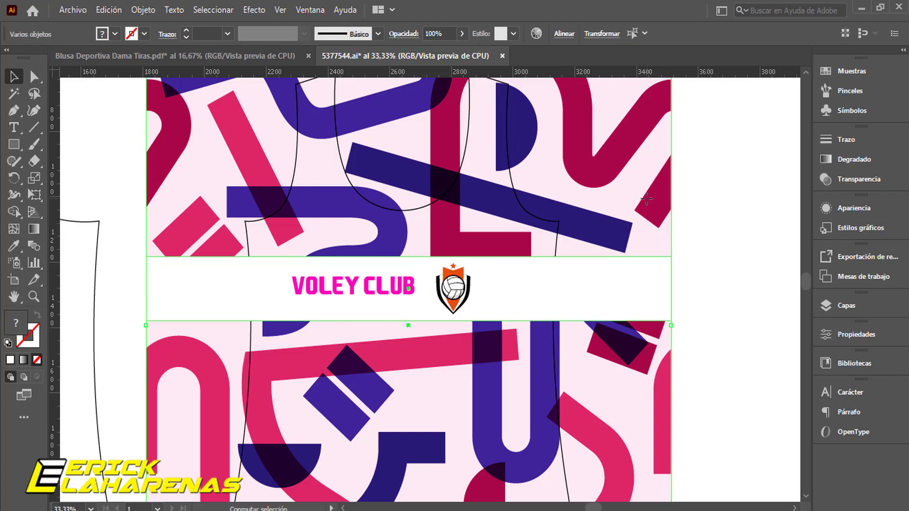
right_click(647, 199)
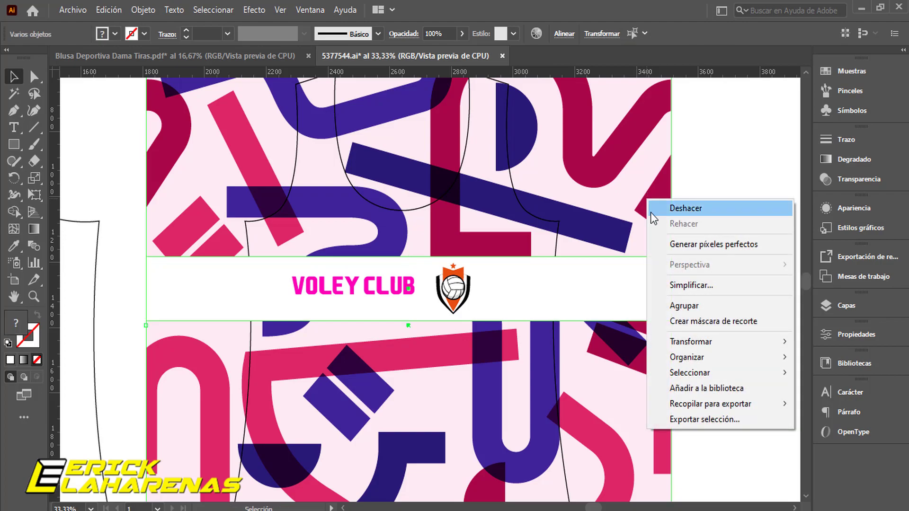
left_click(686, 305)
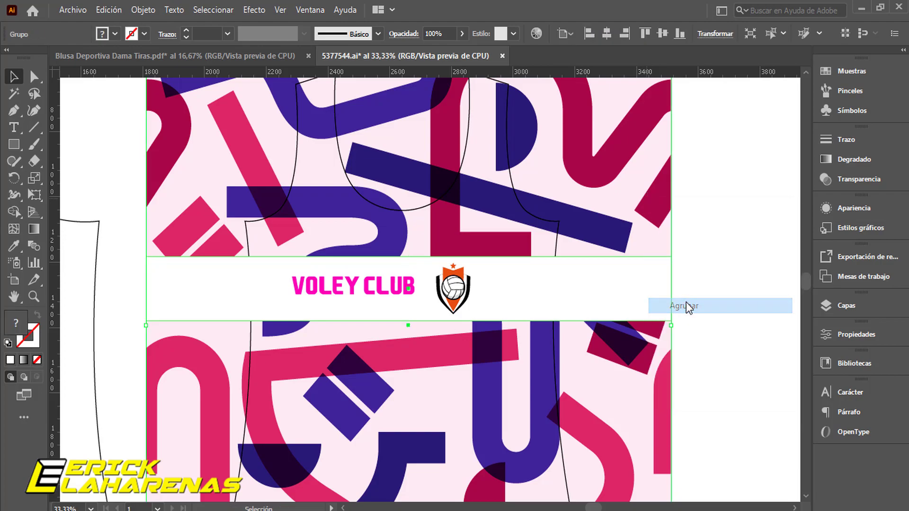
left_click(728, 218)
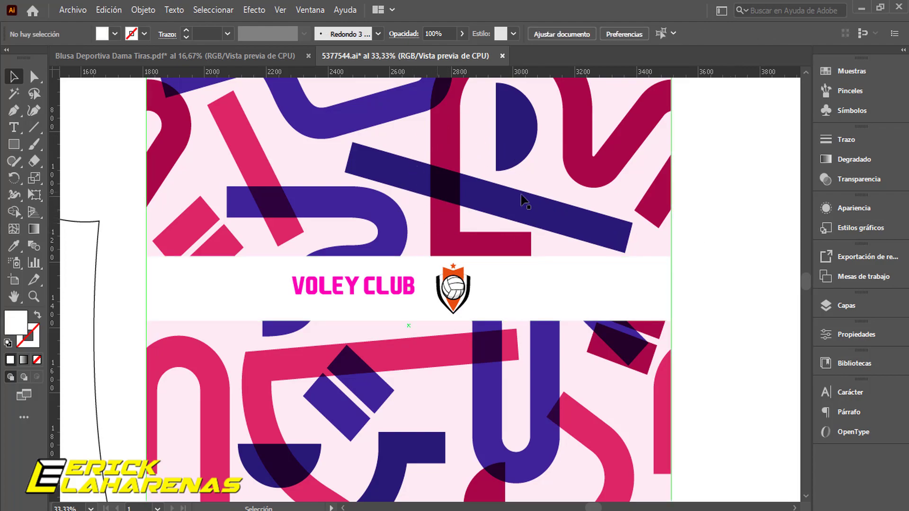
Step: Move both shirt outline paths to the top of the PATTERN layer, above the text, badge and print group
left_click(826, 308)
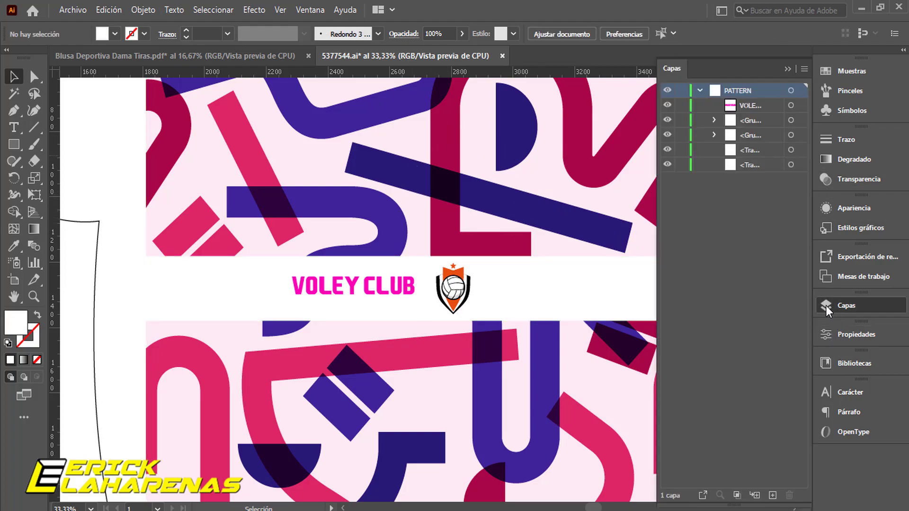
left_click_drag(745, 164, 746, 100)
left_click_drag(747, 165, 747, 115)
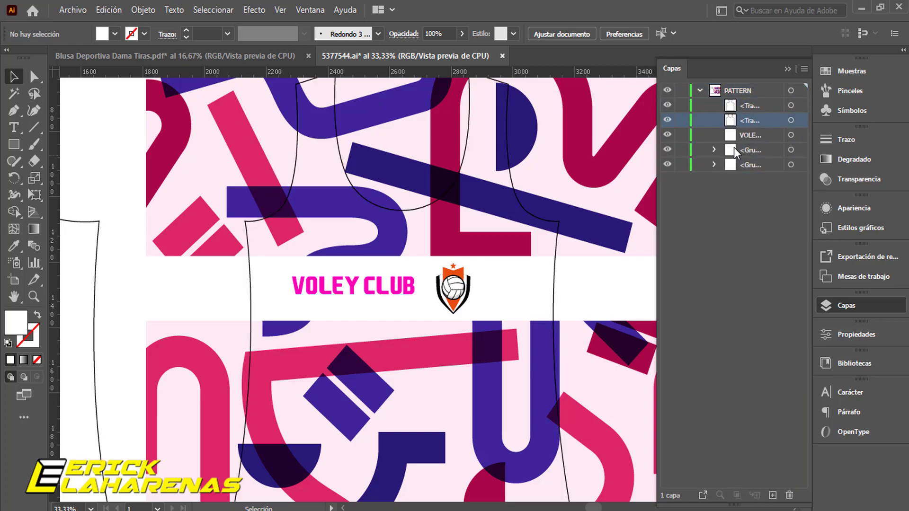
left_click(728, 266)
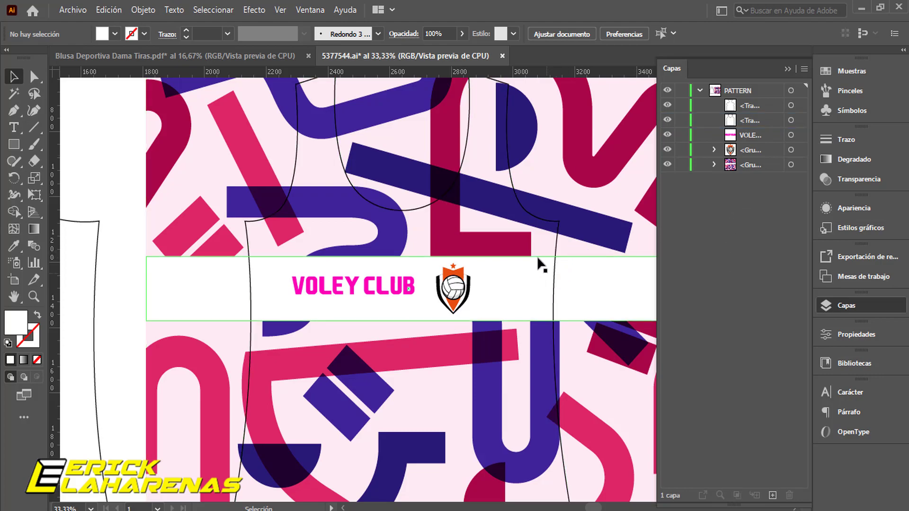
scroll(538, 261, "right", 5)
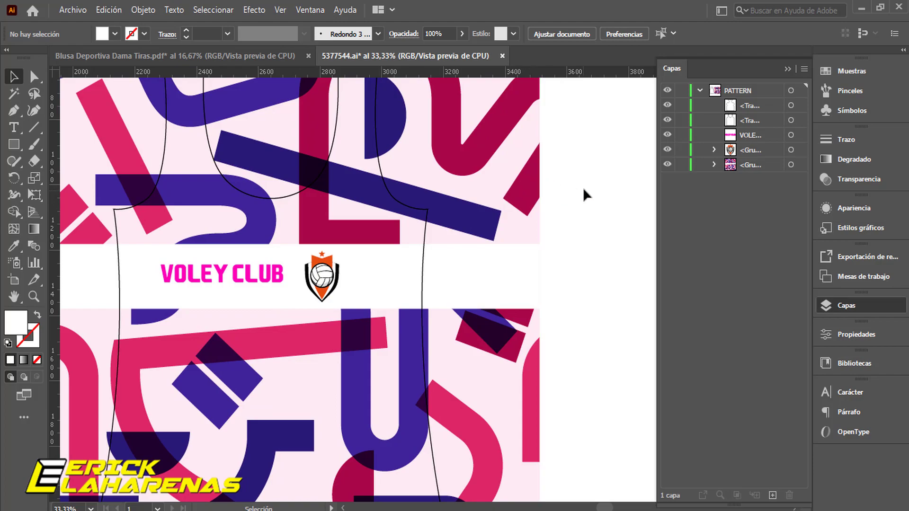
Step: Clip the group of geometric print and white band to the front shirt outline with a clipping mask
left_click(426, 210)
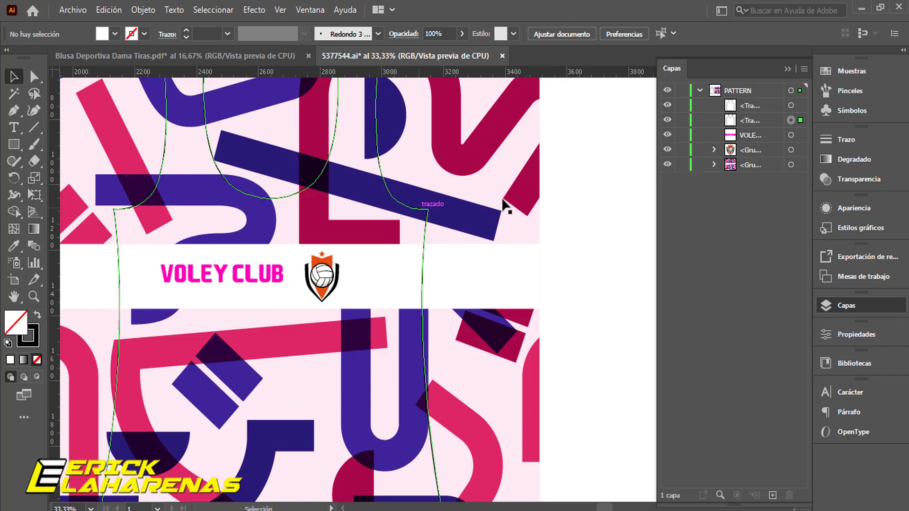
left_click(505, 201)
left_click(506, 200, "shift")
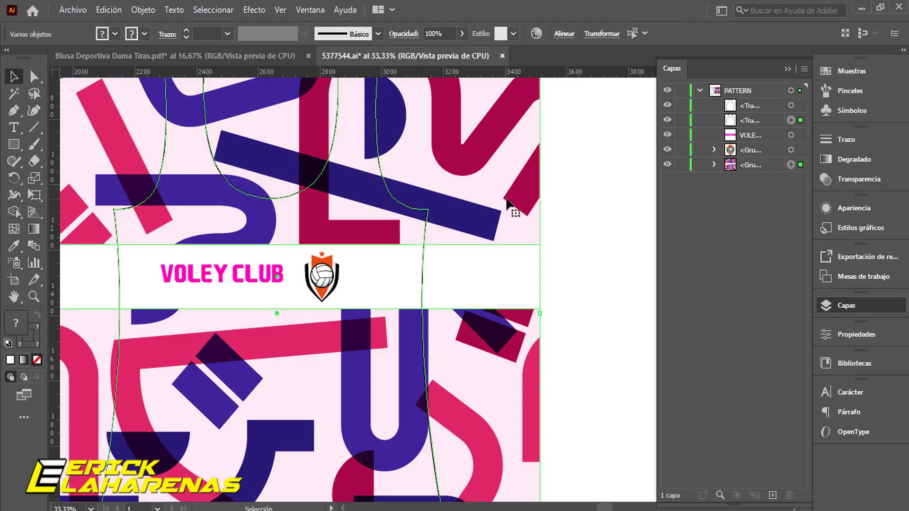
right_click(485, 195)
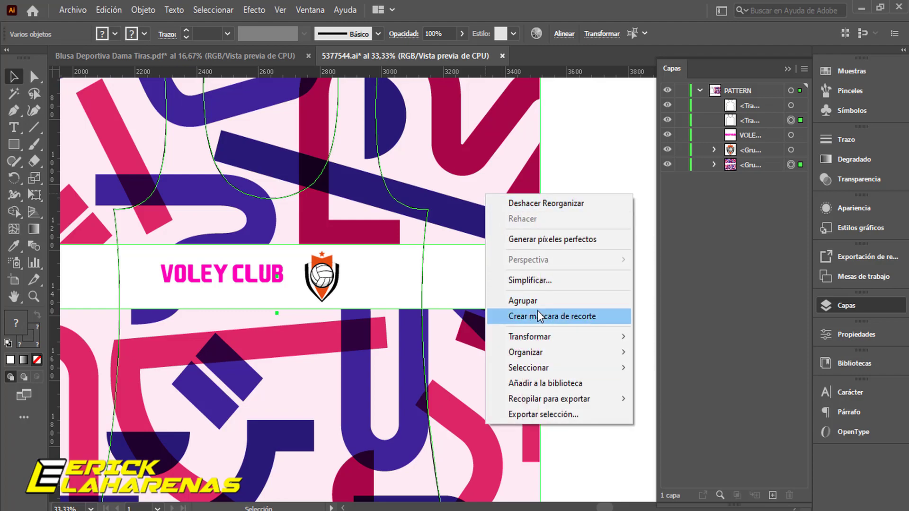
left_click(537, 314)
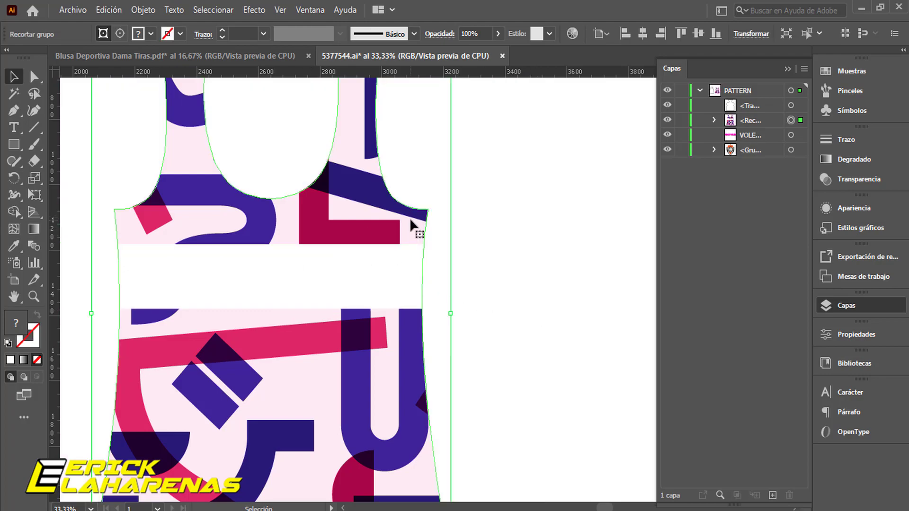
scroll(347, 273, "down", 1, "alt")
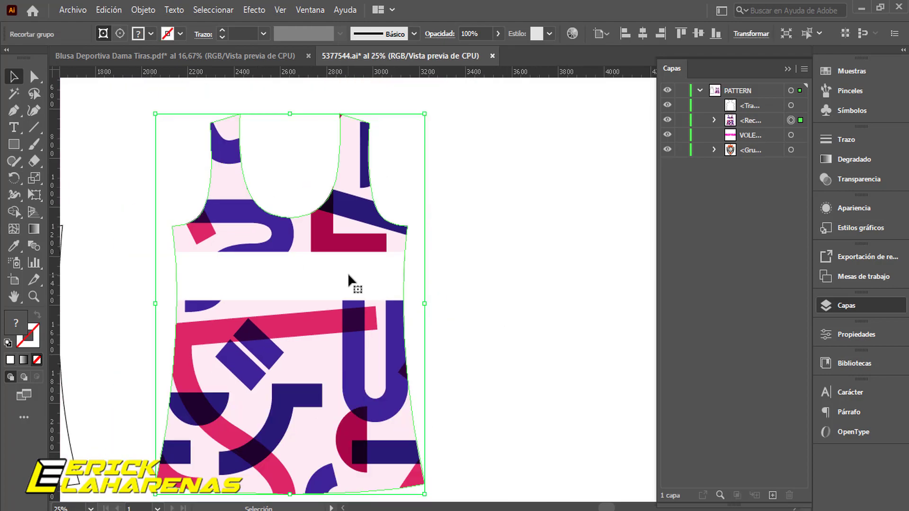
Step: Move the VOLEY CLUB text and the badge group above the clipped front print in the PATTERN layer
left_click(462, 280)
left_click(361, 247)
left_click(743, 135)
left_click_drag(744, 128, 744, 118)
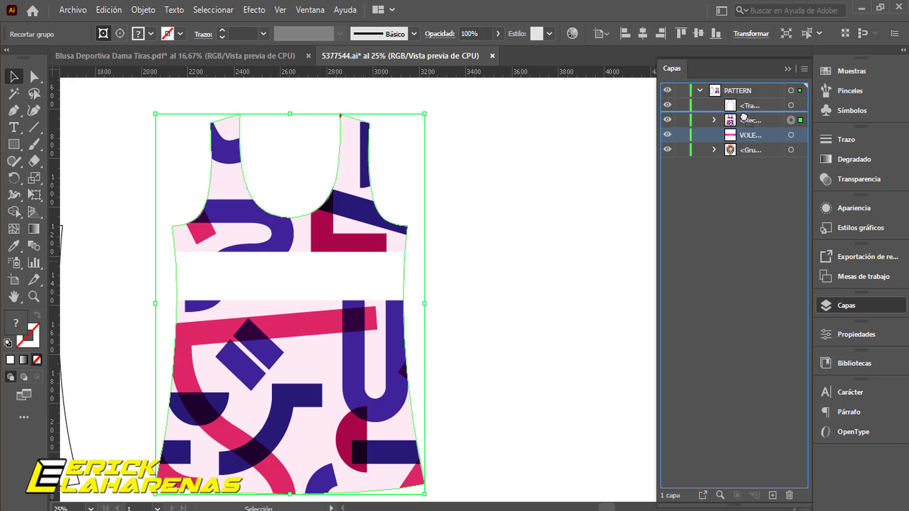
left_click_drag(744, 117, 744, 118)
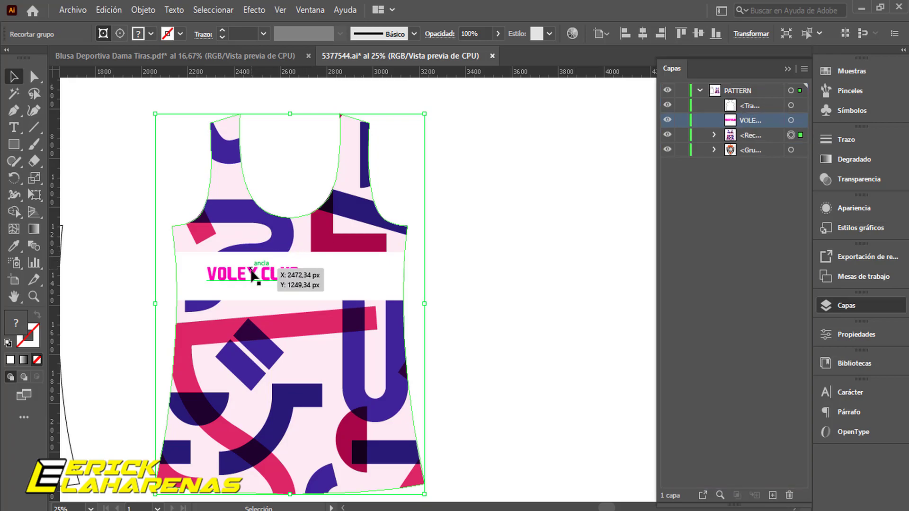
left_click_drag(753, 148, 751, 129)
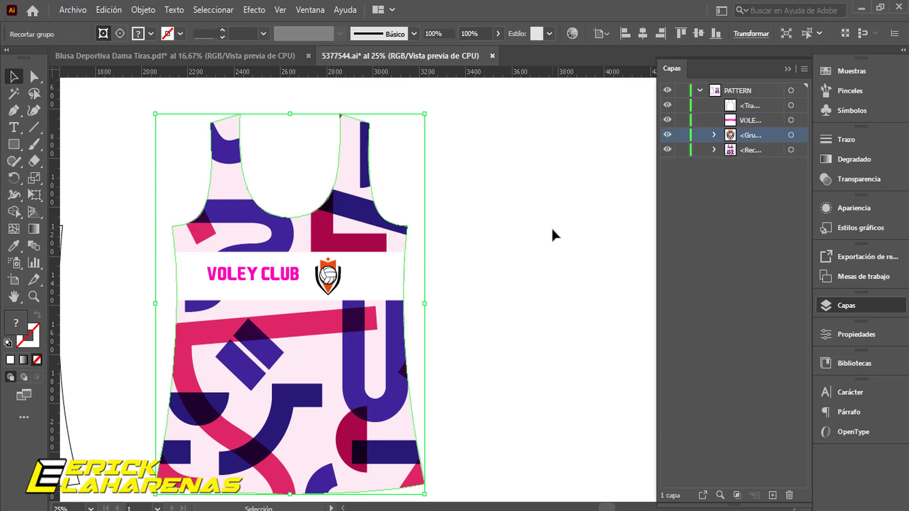
left_click(552, 229)
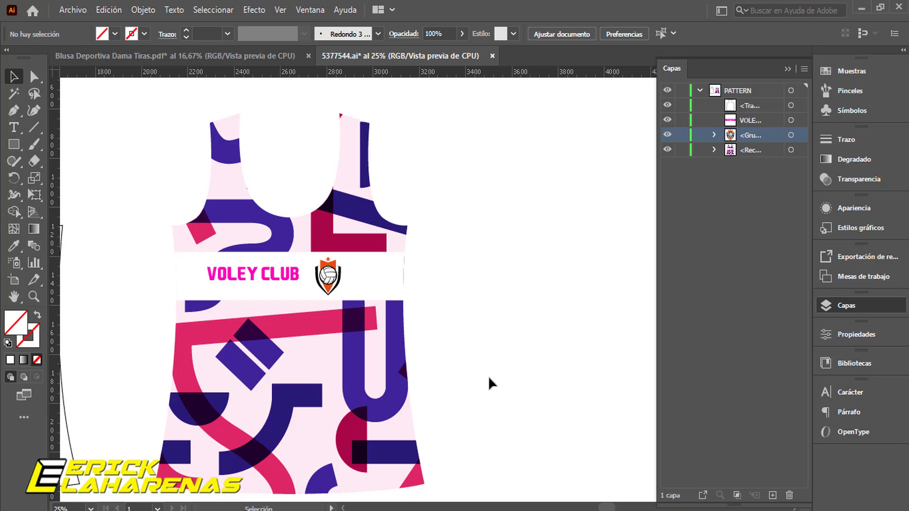
Step: Give the clipping path of the front shirt a black stroke
left_click(378, 244)
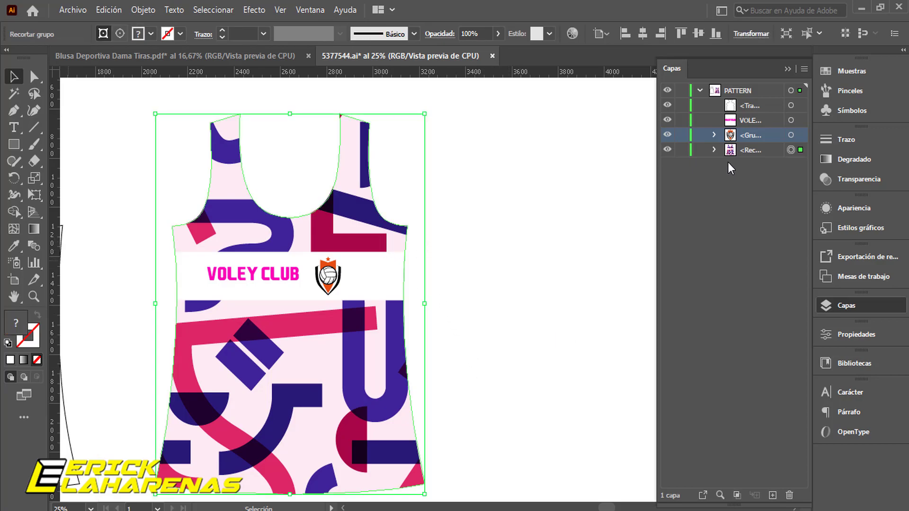
left_click(714, 150)
left_click(791, 165)
left_click(181, 31)
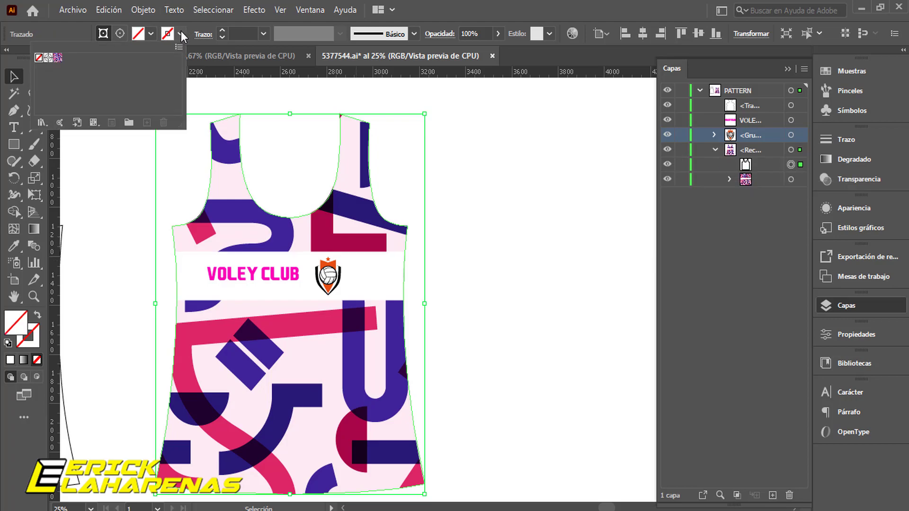
left_click(28, 337)
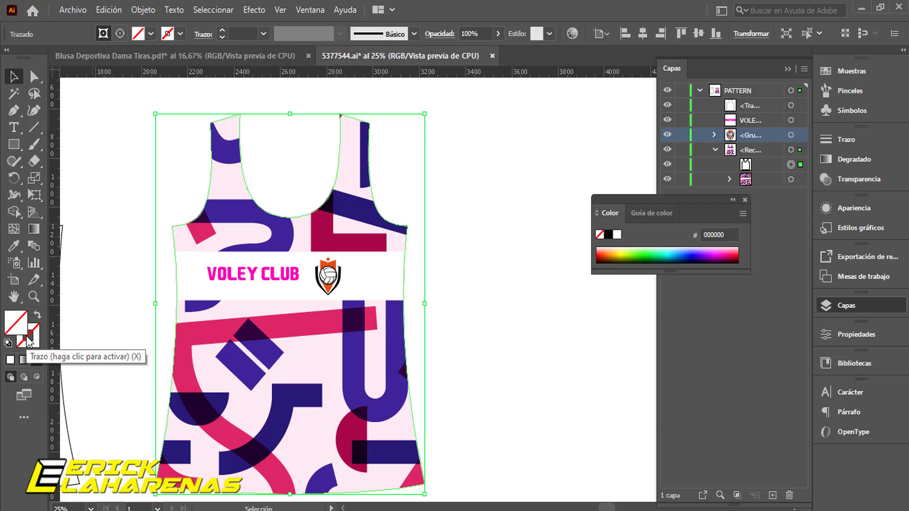
left_click(608, 236)
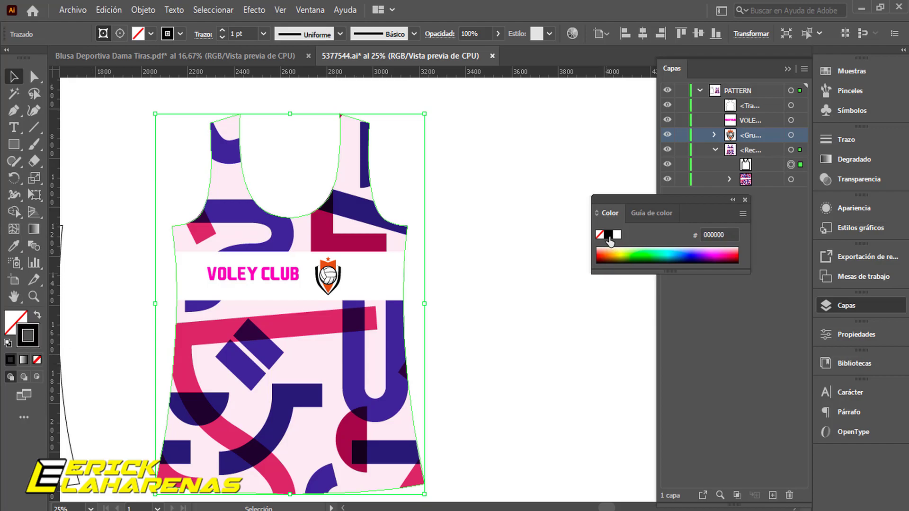
left_click(745, 200)
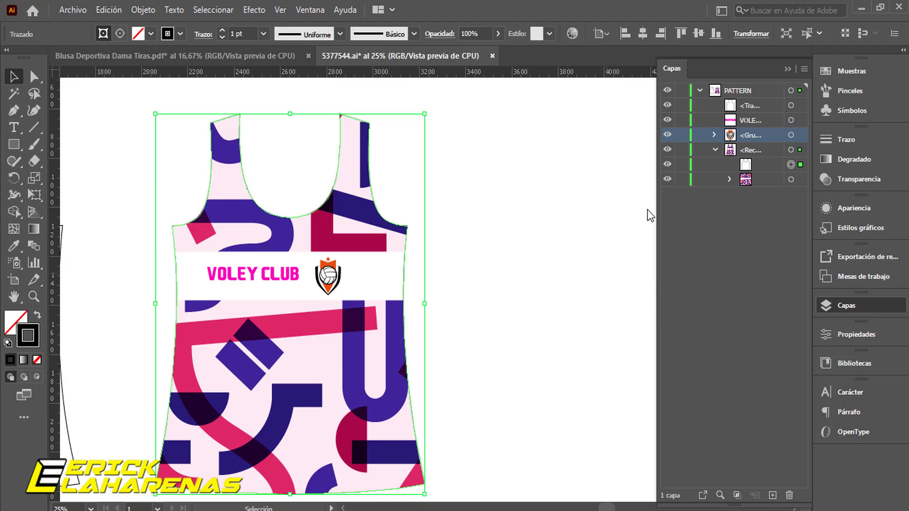
left_click(549, 214)
Step: Try to paste a copy of the clipped print group over the plain back shirt outline
left_click_drag(437, 332, 554, 310)
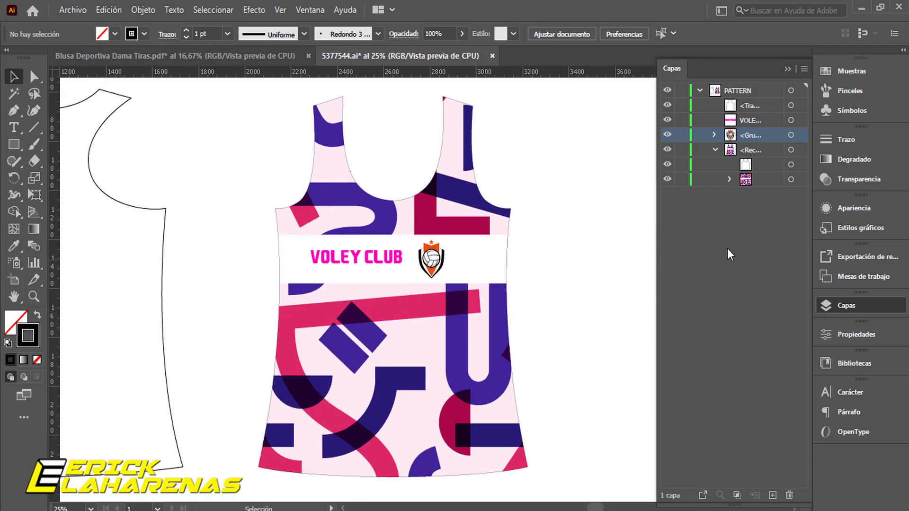
left_click(790, 180)
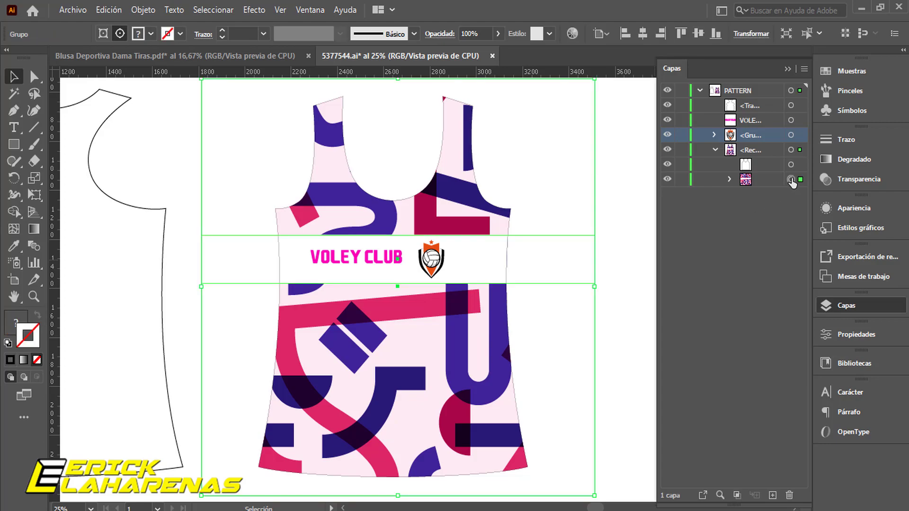
left_click(788, 69)
left_click_drag(280, 179, 538, 179)
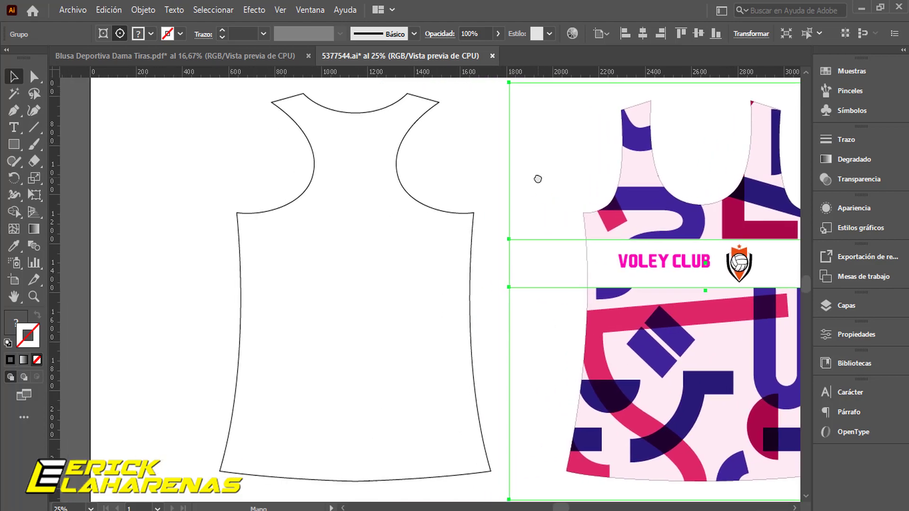
left_click(185, 158)
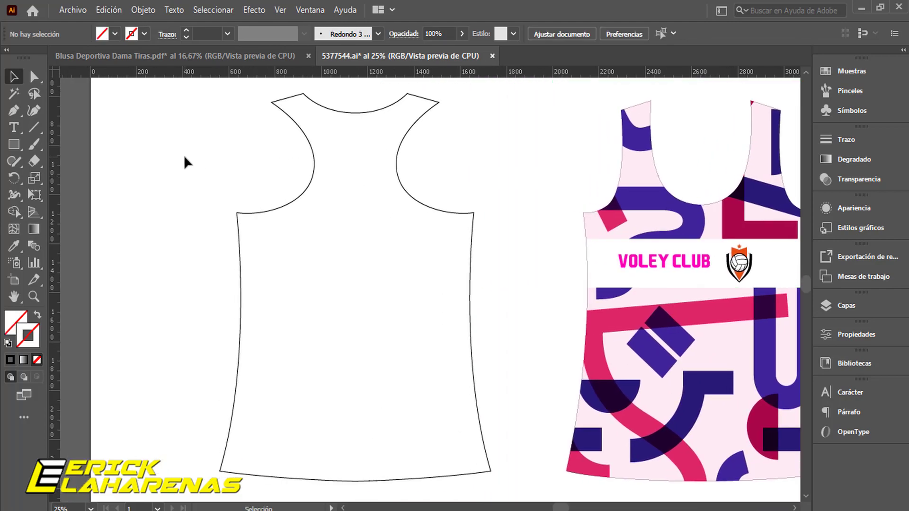
key("ctrl+v")
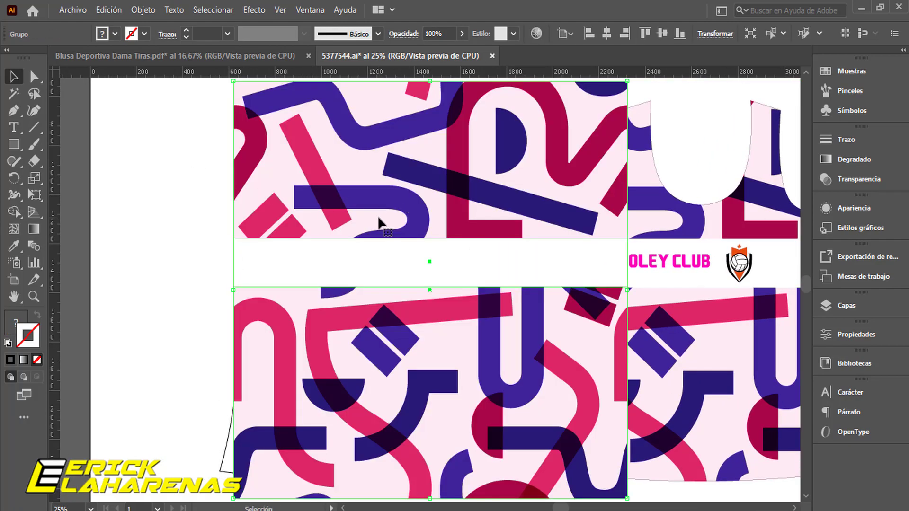
left_click_drag(619, 239, 746, 228)
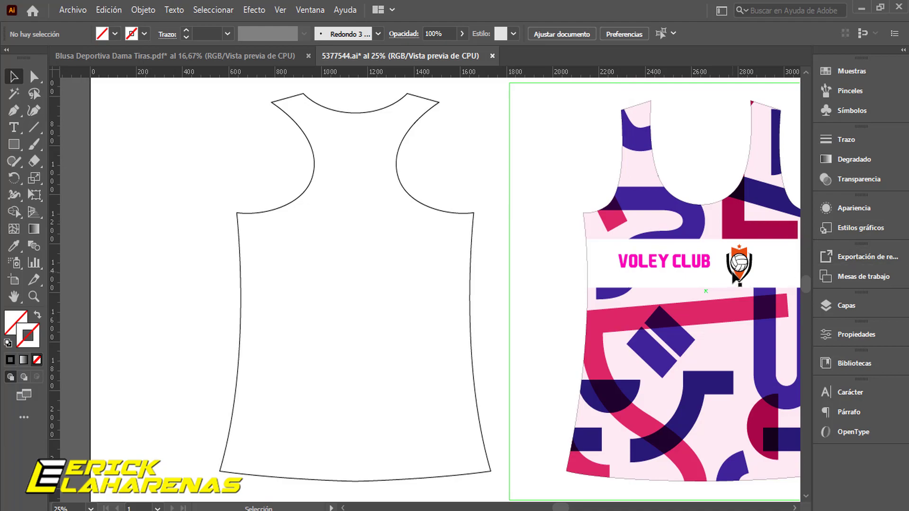
Step: Duplicate the print group from inside the front clip group beside the back shirt outline
left_click(839, 306)
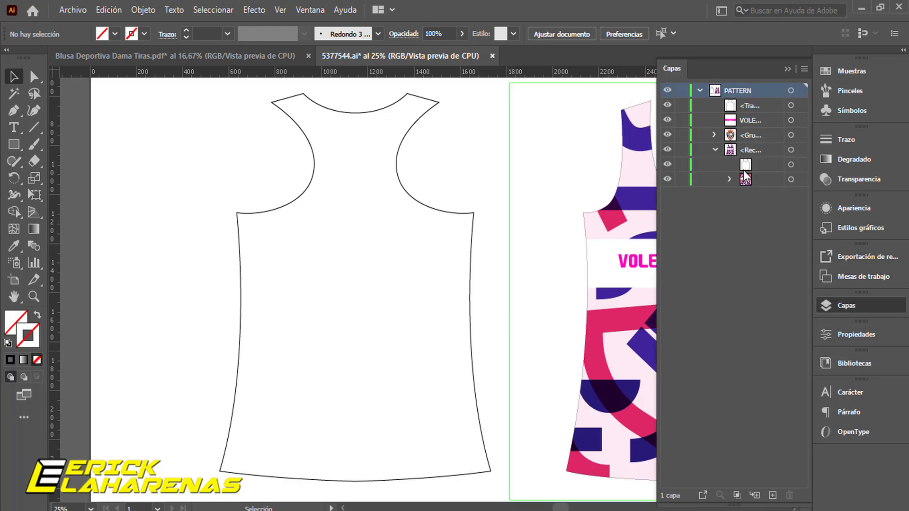
left_click(717, 147)
left_click(716, 148)
left_click(791, 179)
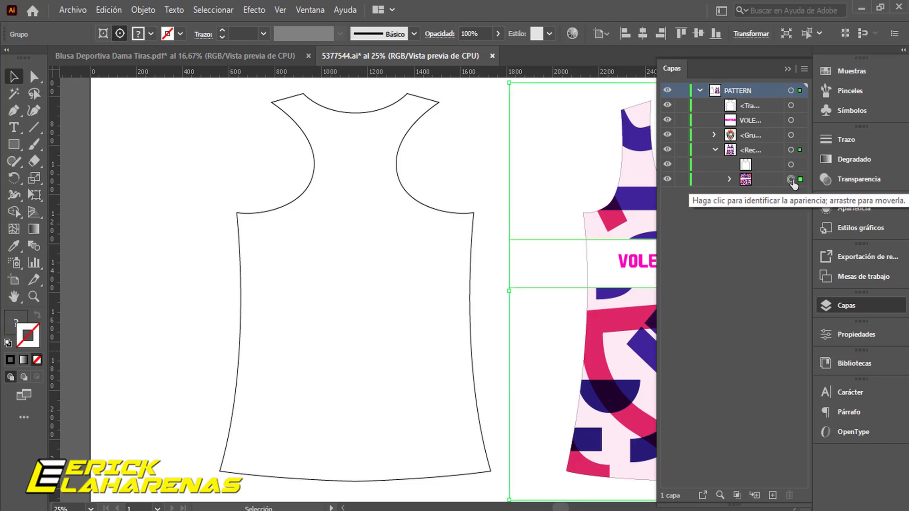
left_click_drag(564, 148, 390, 136)
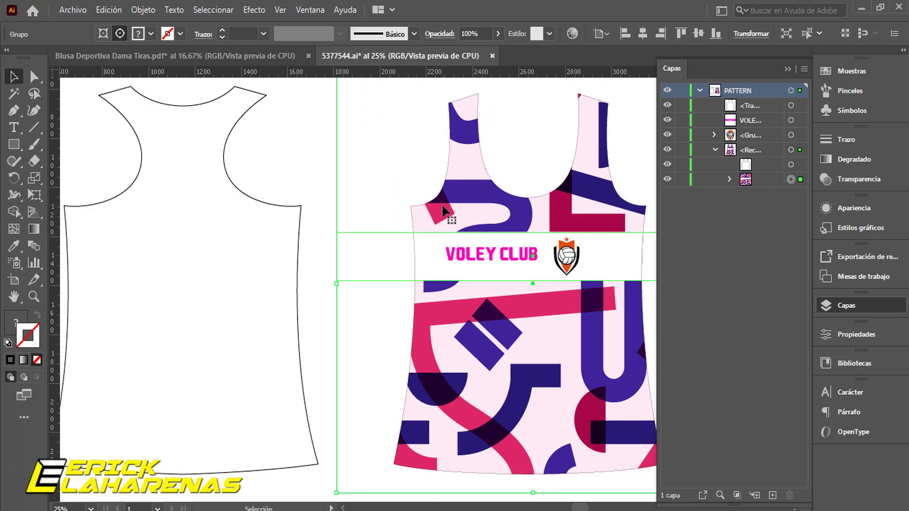
key("space")
left_click_drag(314, 172, 167, 189)
key("ctrl+f")
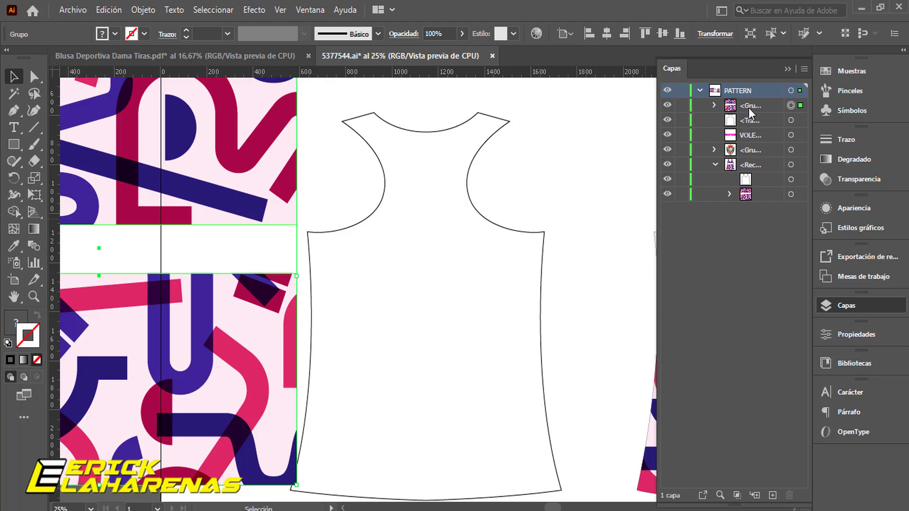
Step: Send the copied print group below the back shirt outline in the layer order and position it so it covers the whole outline
left_click_drag(748, 106, 748, 122)
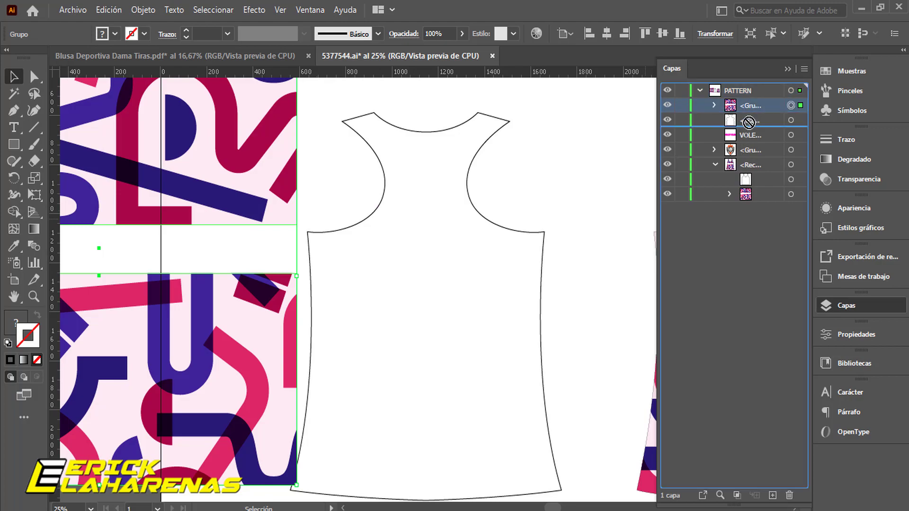
left_click_drag(748, 122, 751, 126)
left_click_drag(279, 213, 380, 173)
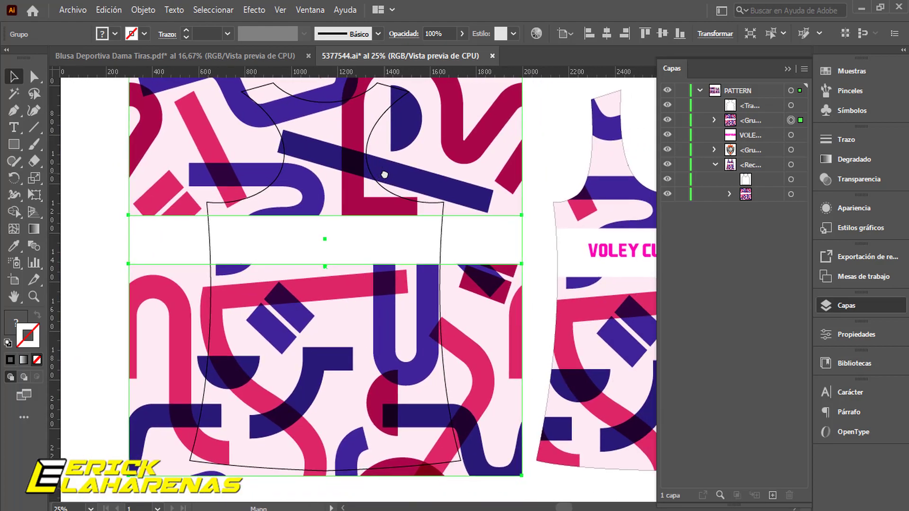
left_click(548, 145)
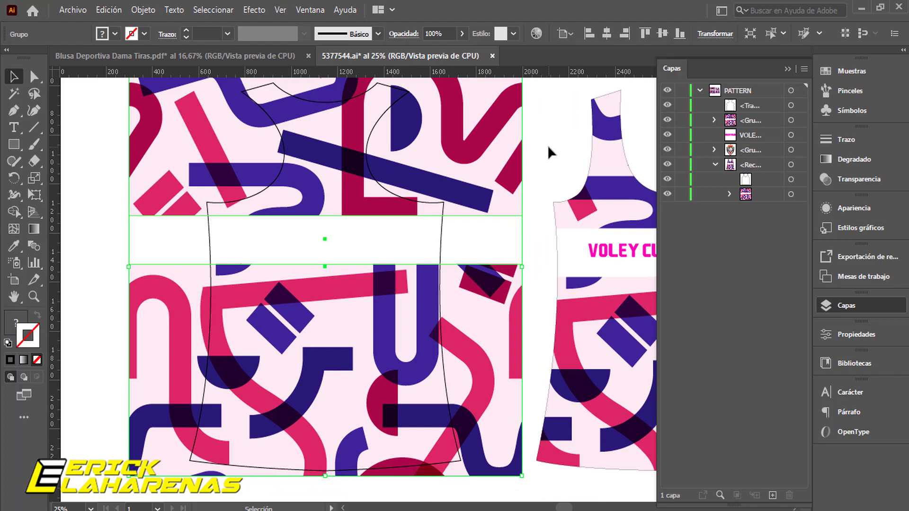
Step: Delete the horizontal white band from the copied print behind the back outline
left_click(34, 76)
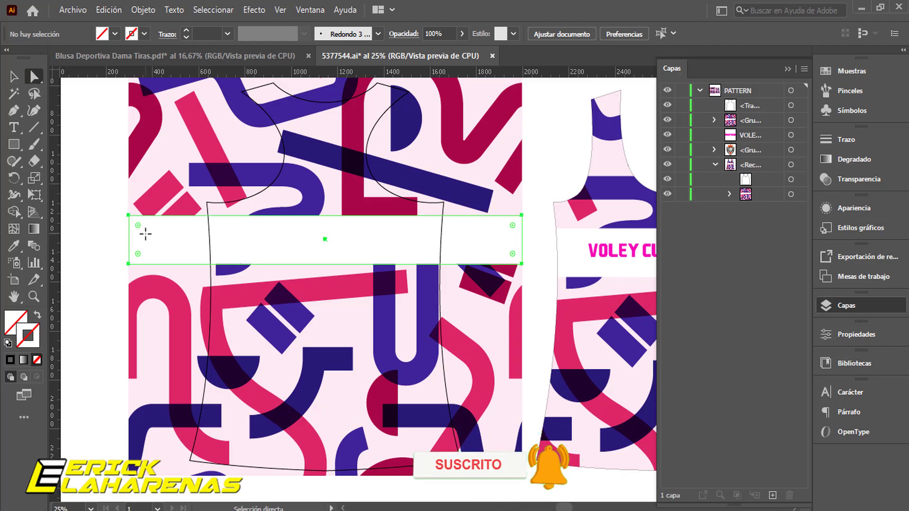
left_click(146, 234)
key("Delete")
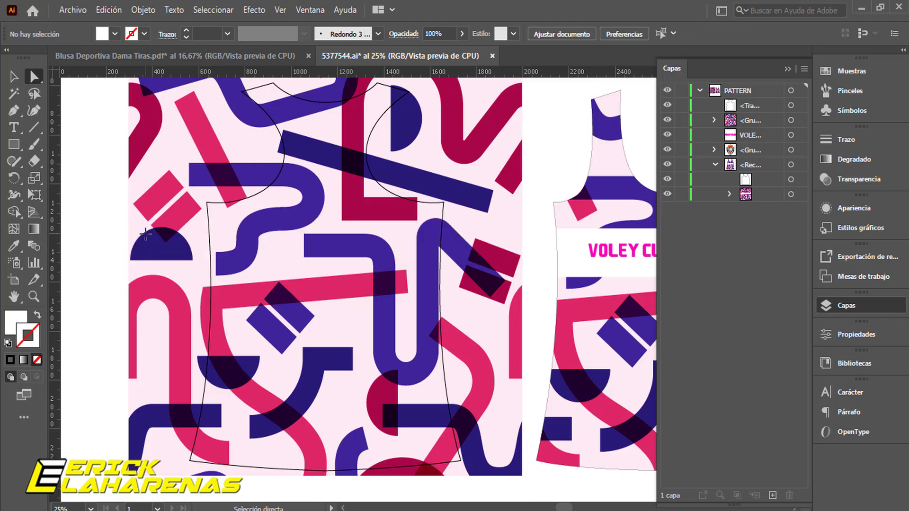
Step: Draw a narrow vertical white rectangle down the middle of the back print, over its full height
left_click(15, 145)
scroll(342, 169, "up", 3)
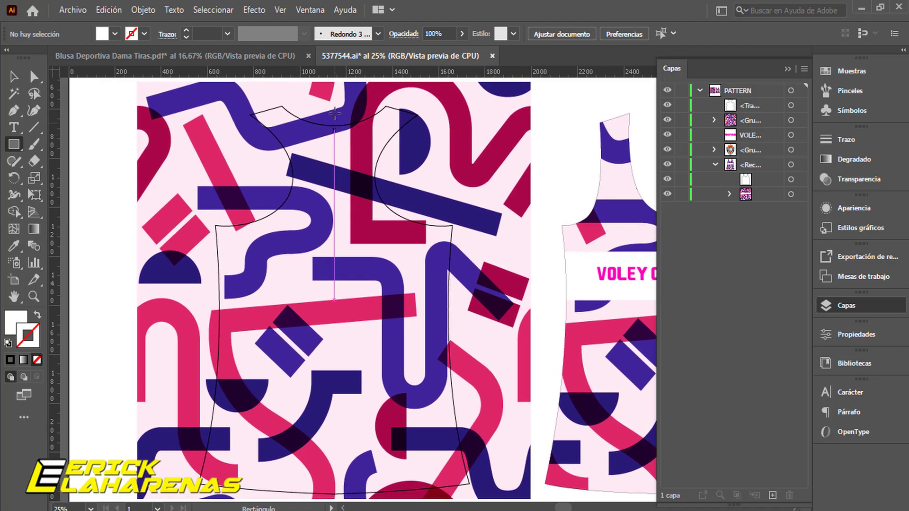
left_click_drag(324, 84, 341, 452)
left_click_drag(409, 205, 398, 268)
left_click(14, 76)
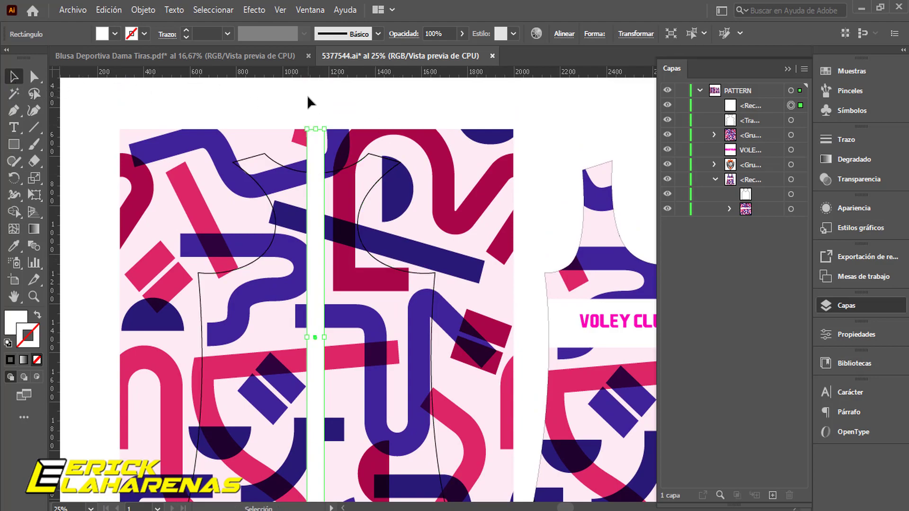
left_click(367, 107)
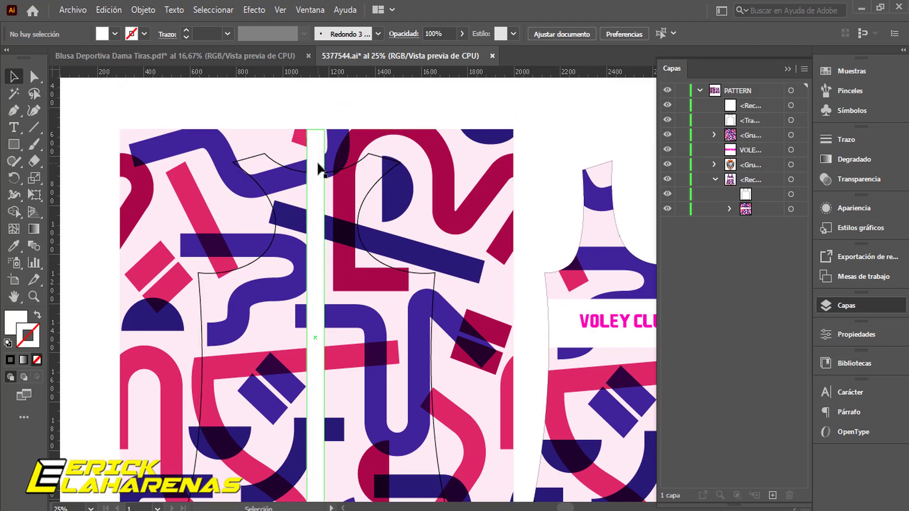
Step: Shift the vertical white stripe about 6 px to the right to centre it on the back shirt
left_click_drag(320, 163, 322, 168)
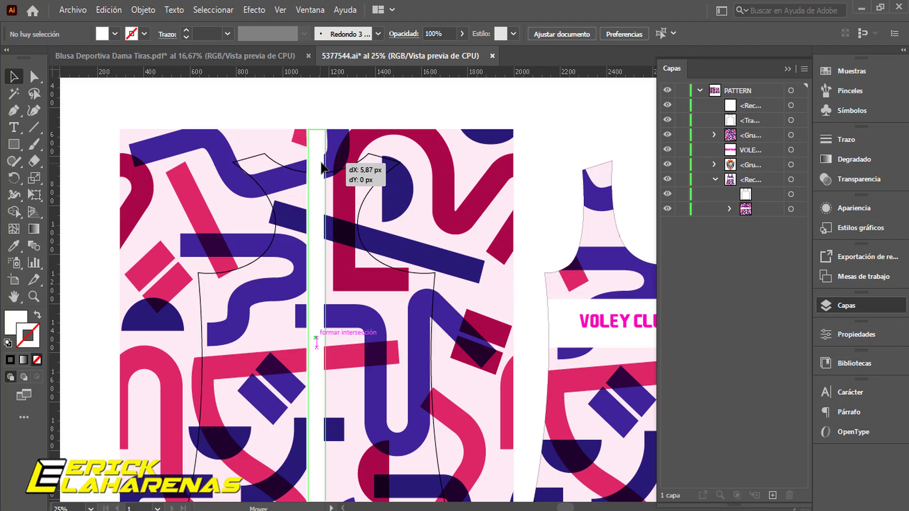
left_click_drag(322, 169, 314, 171)
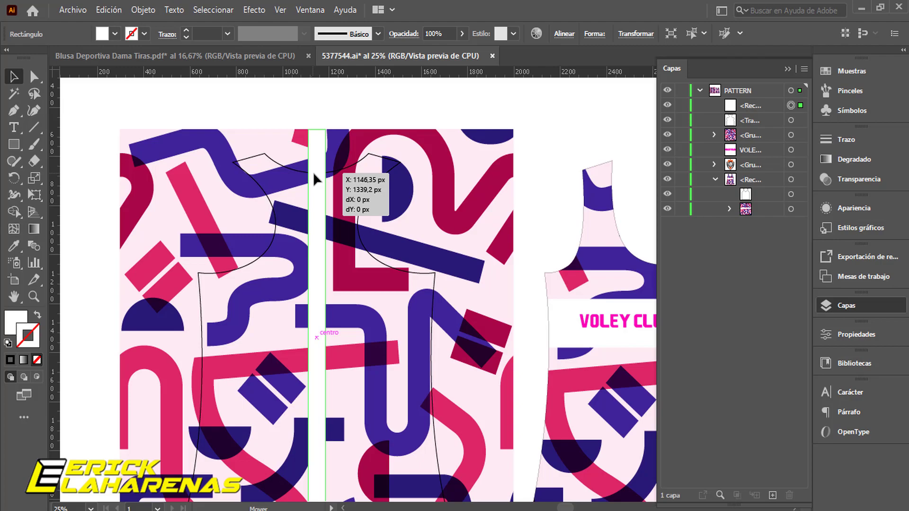
left_click(380, 110)
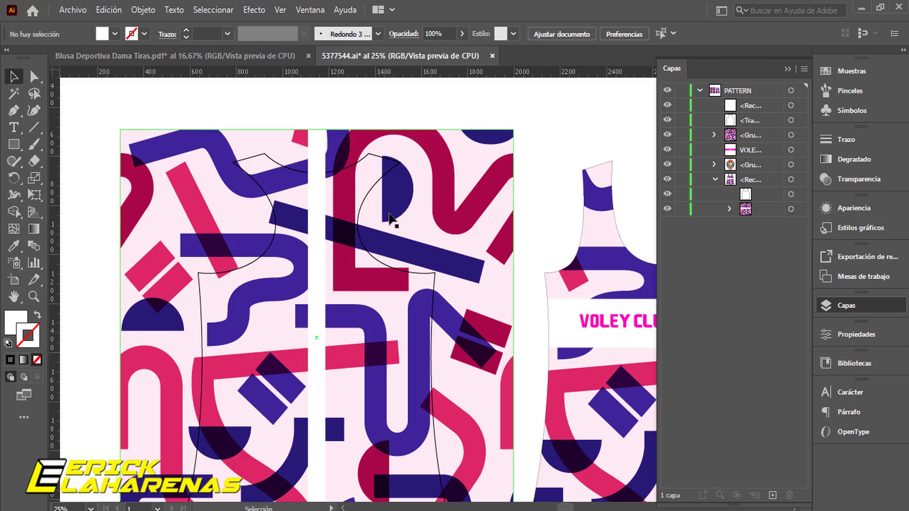
Step: Group the vertical white stripe with the geometric print behind the back shirt outline
left_click_drag(382, 297, 350, 251)
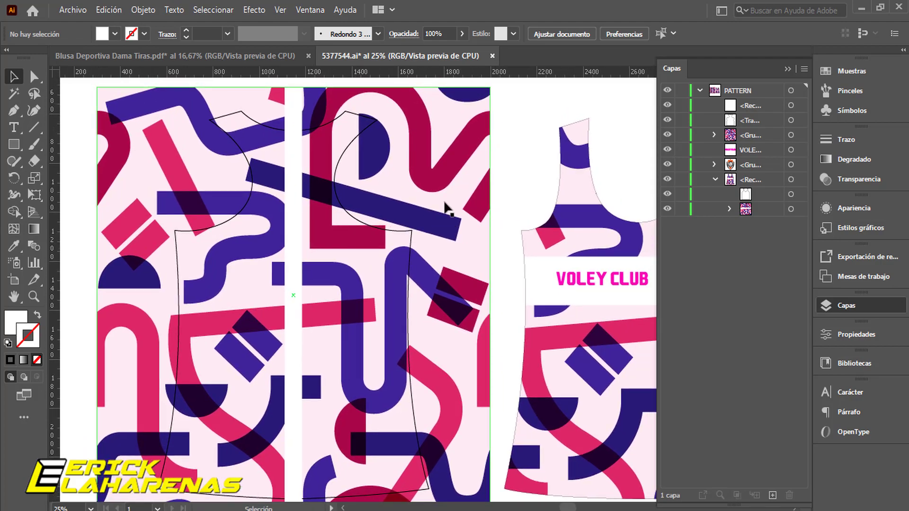
left_click_drag(344, 102, 342, 151)
left_click(328, 143)
left_click(296, 157)
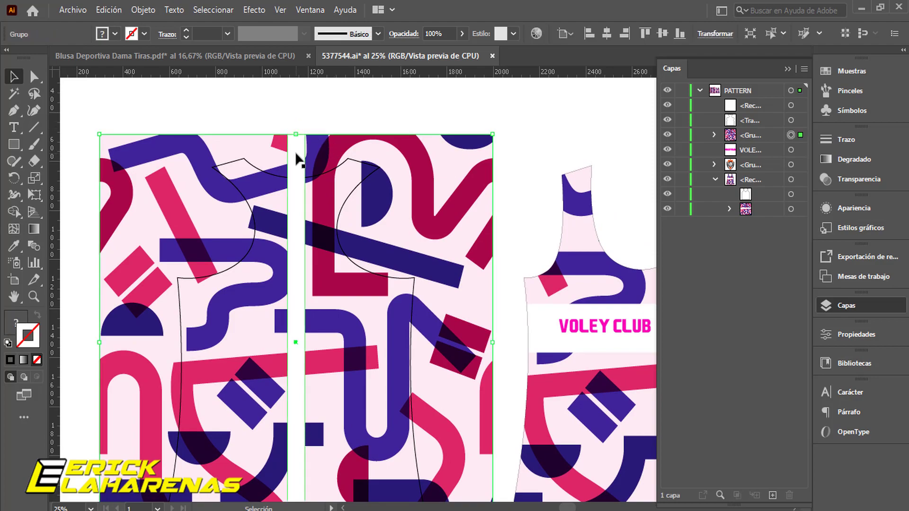
left_click(296, 157, "shift")
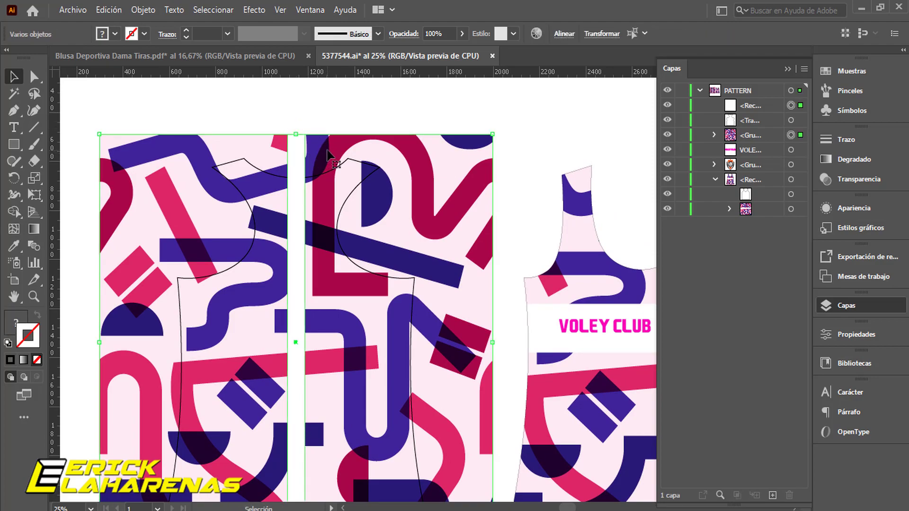
left_click(341, 127)
left_click(302, 156)
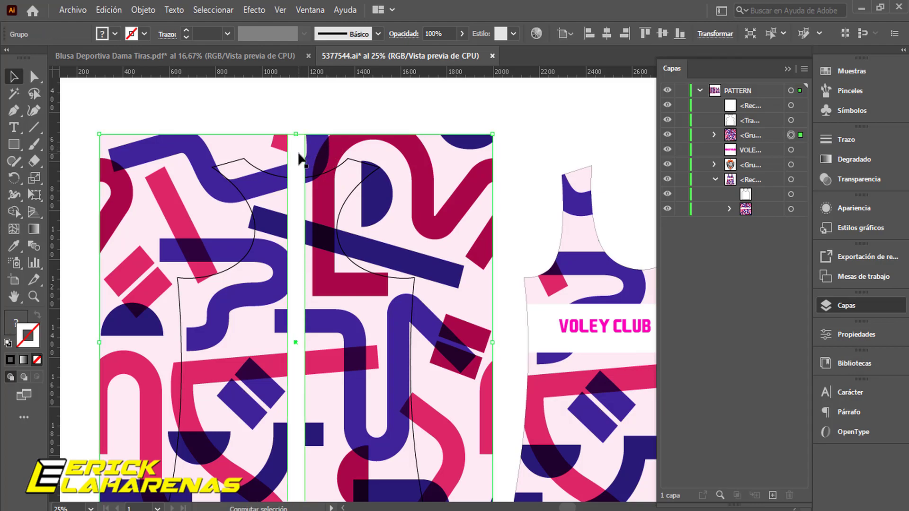
left_click(298, 153, "shift")
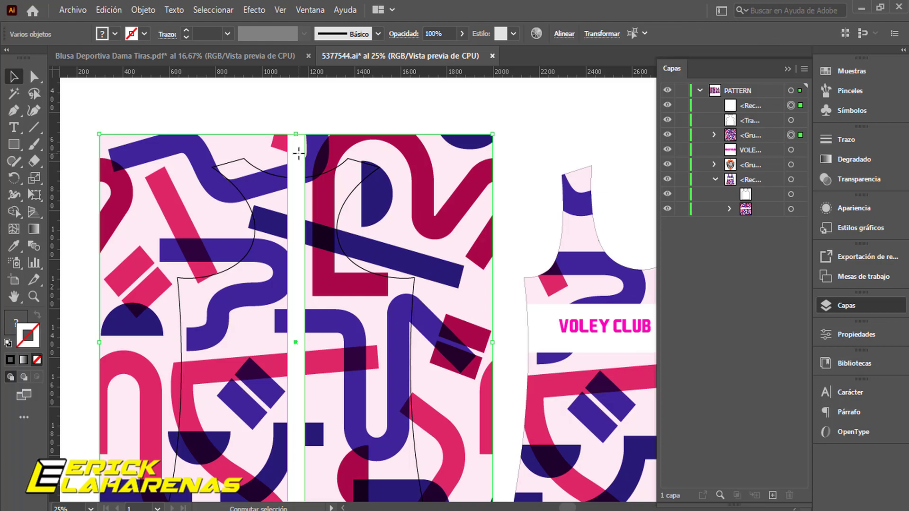
right_click(298, 153)
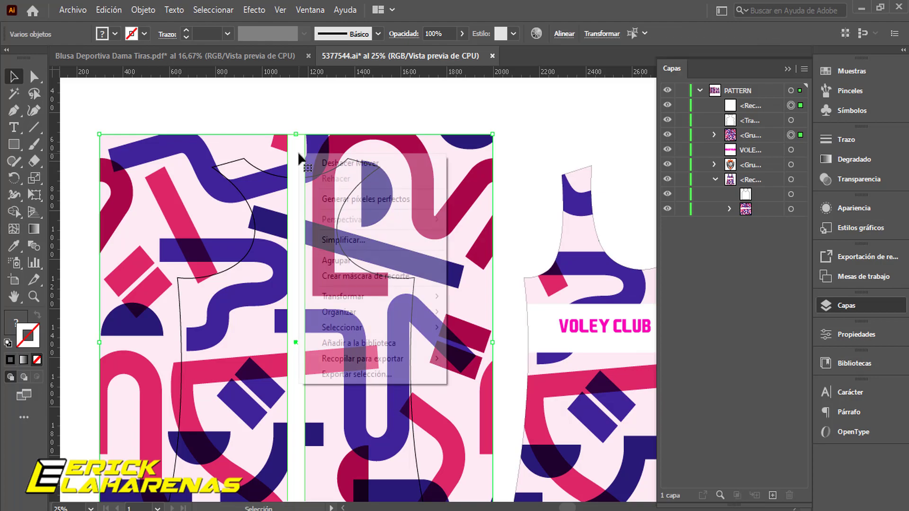
left_click(336, 261)
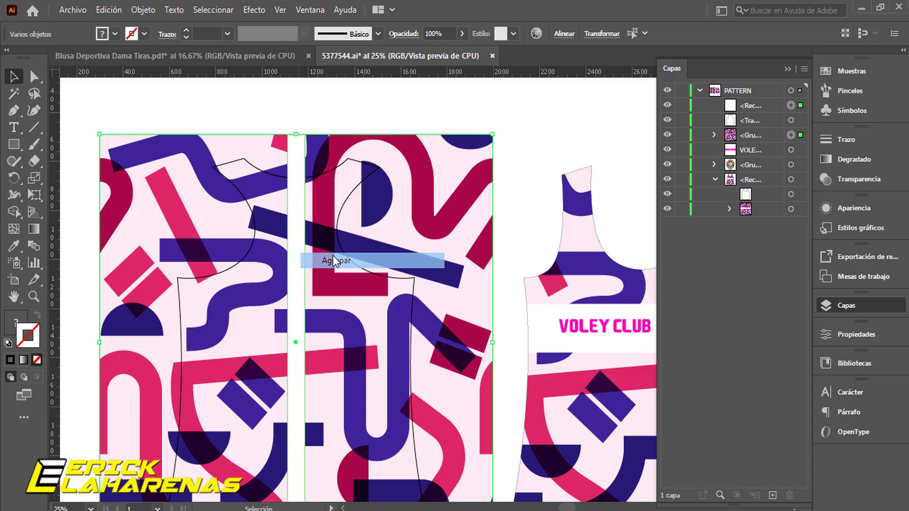
left_click(363, 113)
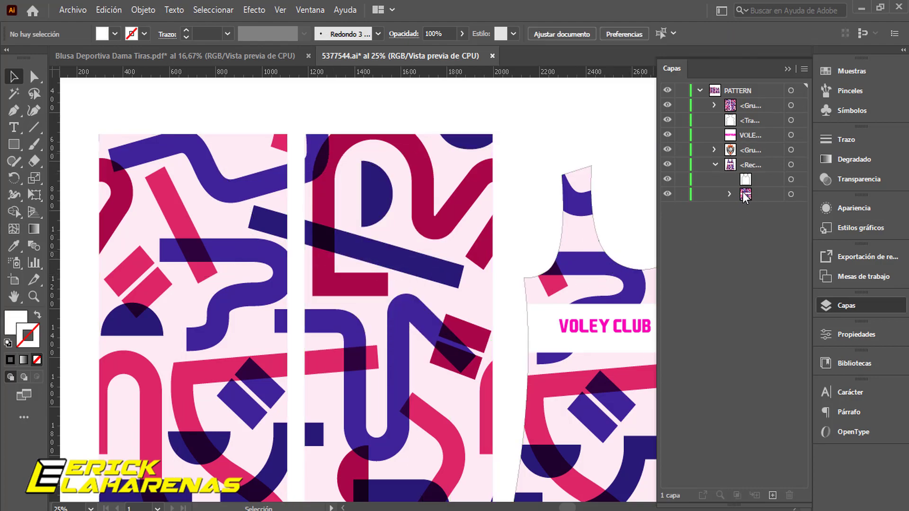
Step: Move the back shirt outline above the striped print group in the layer order and clip the print to it with a clipping mask
left_click_drag(743, 118, 742, 99)
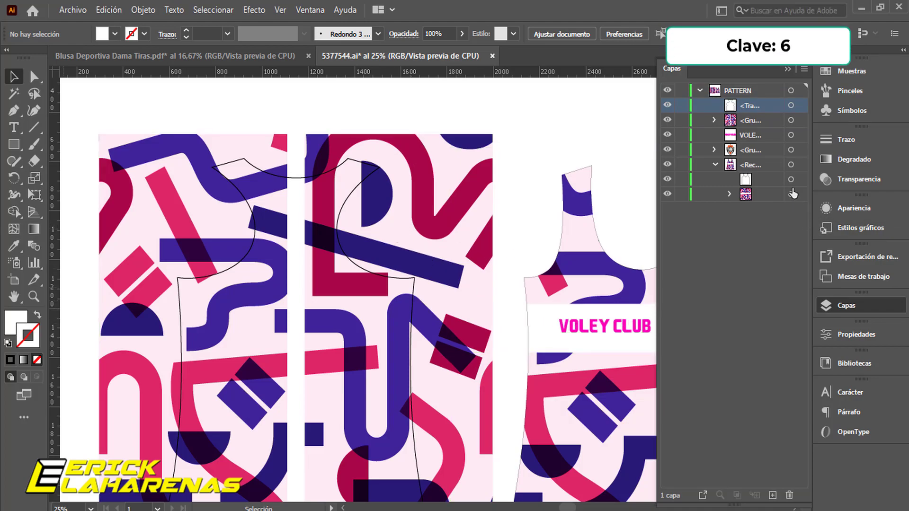
left_click(791, 122)
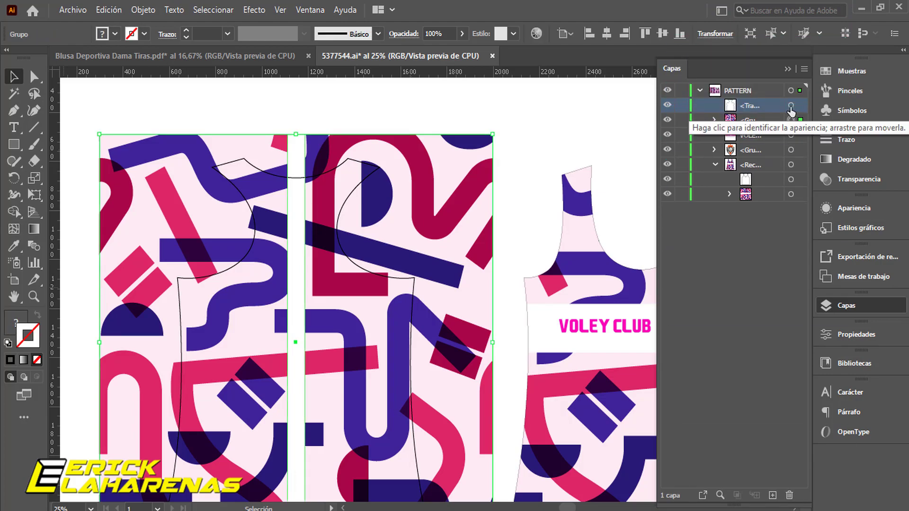
left_click(791, 105, "shift")
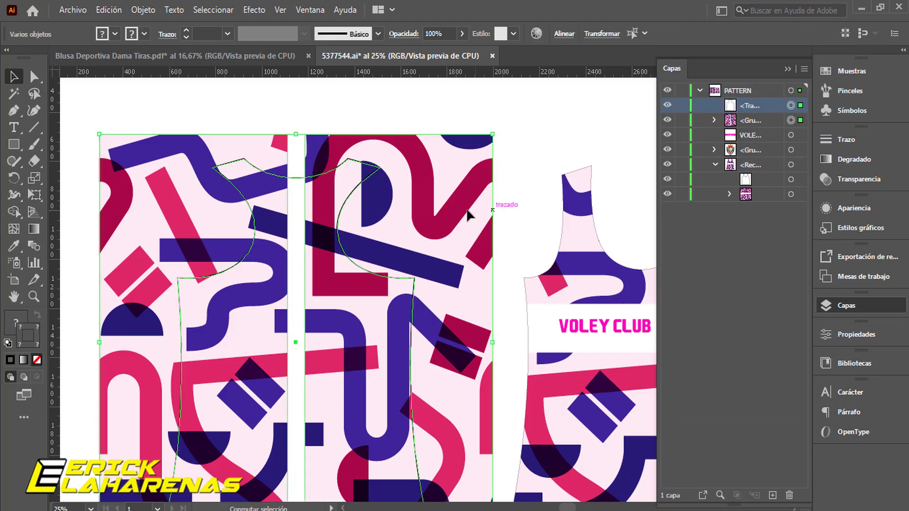
right_click(411, 200)
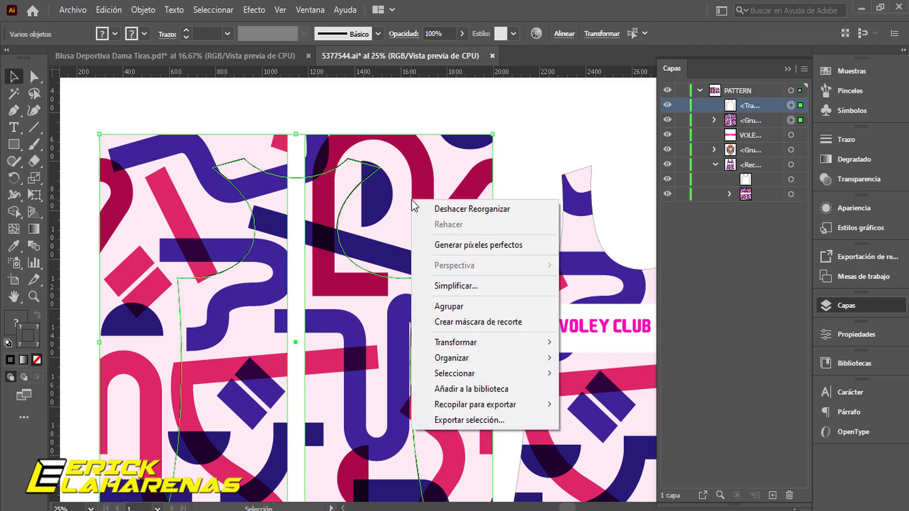
left_click(473, 320)
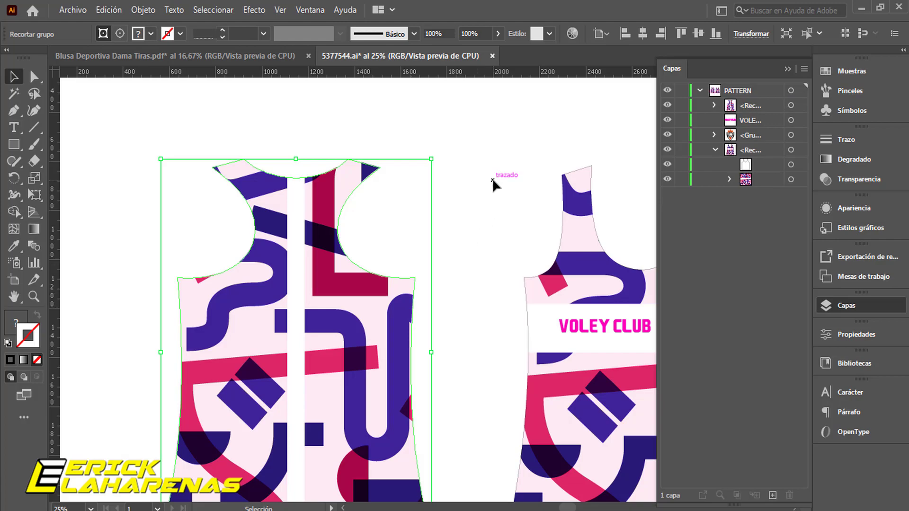
left_click(473, 199)
Step: Apply a 3 pt black (000000) stroke to the clipped back shirt
left_click_drag(468, 219, 382, 162)
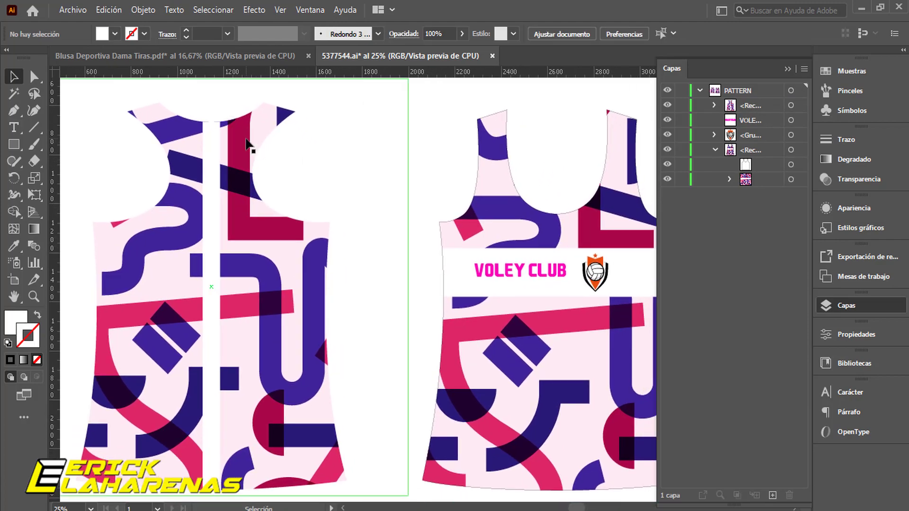
left_click(257, 154)
left_click(180, 34)
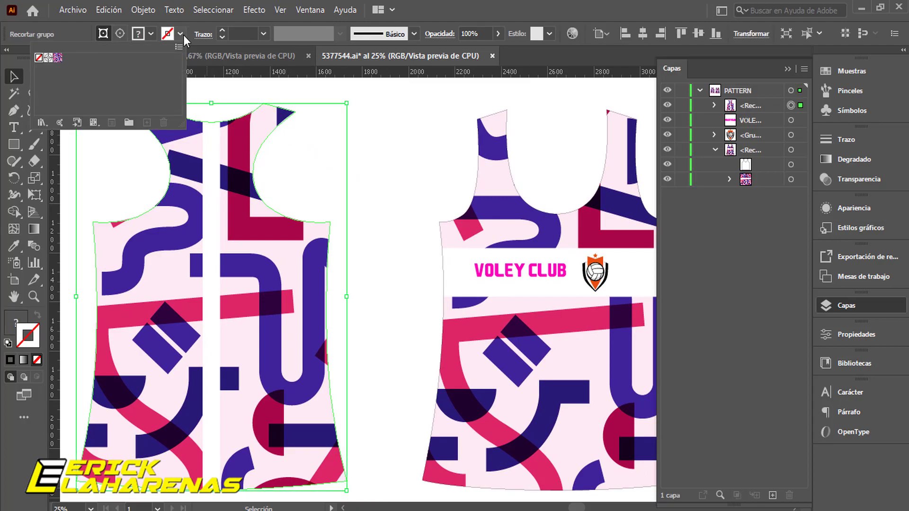
double_click(34, 342)
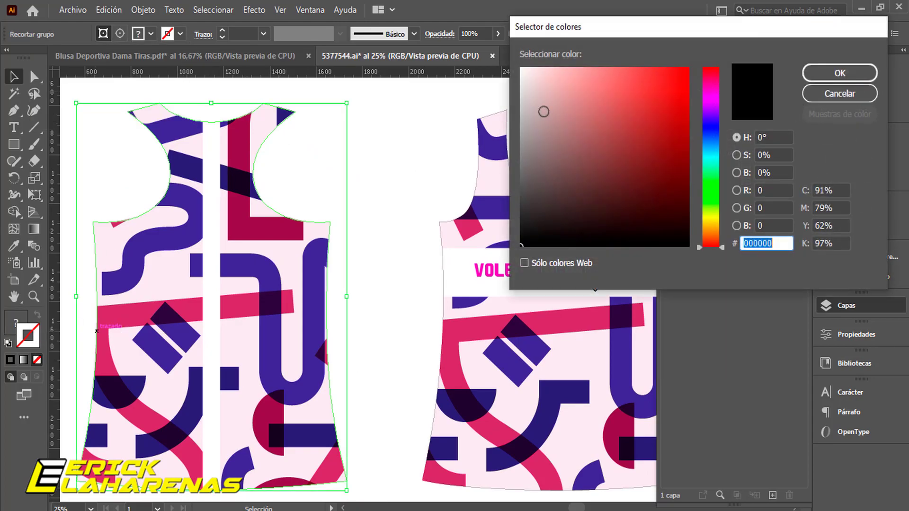
left_click(521, 247)
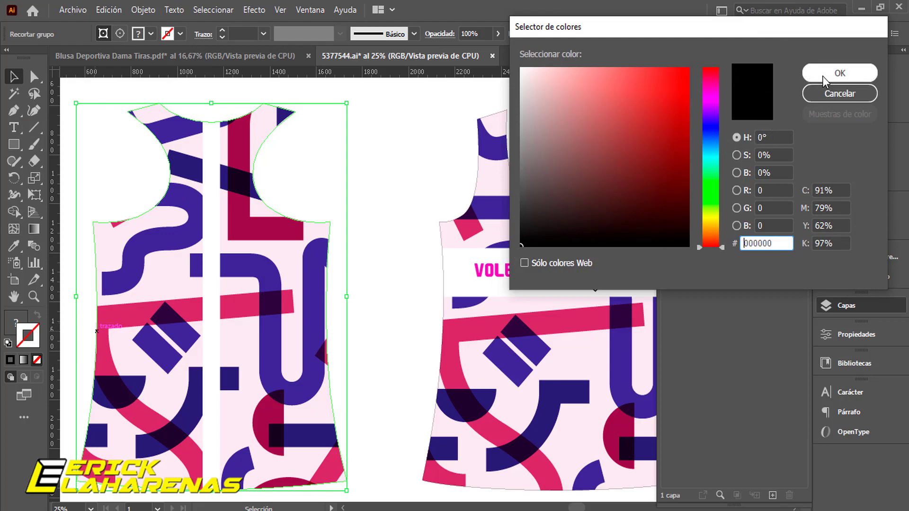
left_click(839, 73)
left_click(254, 33)
key("Up")
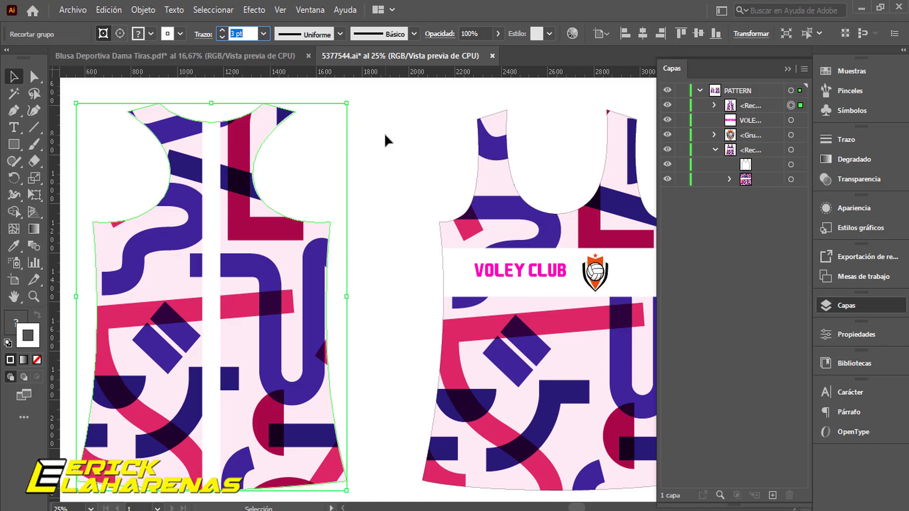
left_click(180, 33)
double_click(29, 337)
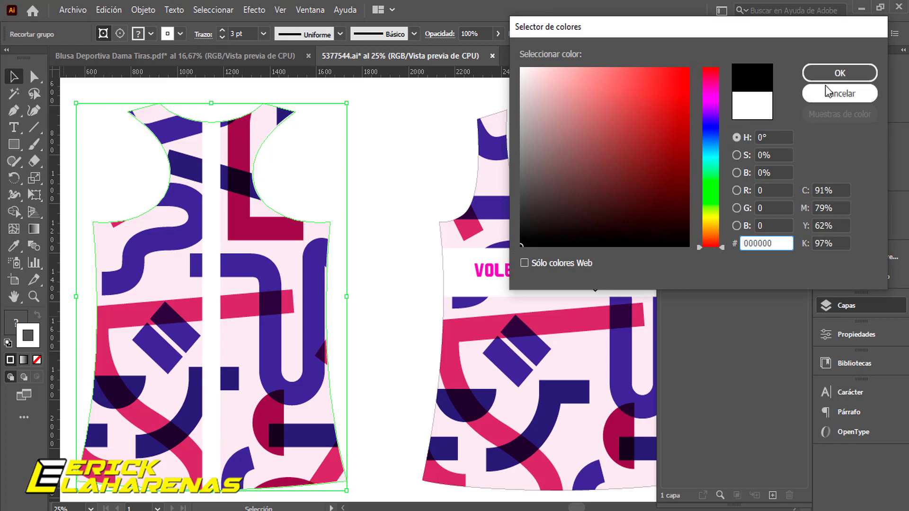
left_click(827, 91)
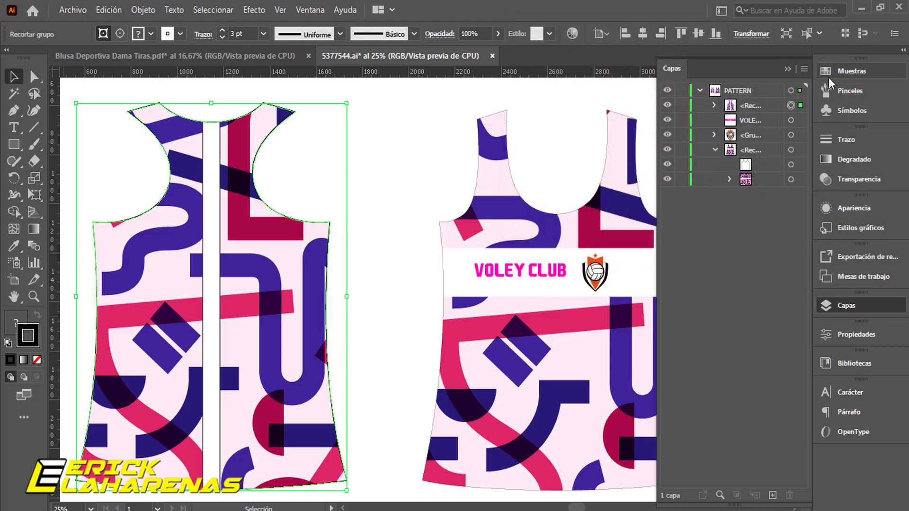
left_click(411, 149)
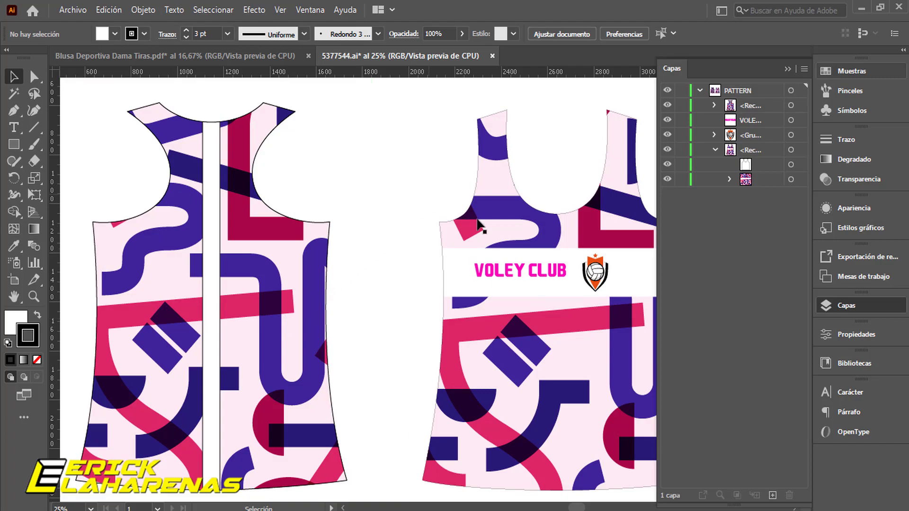
Step: Set the stroke weight of the front shirt's clipping outline to 3 pt
left_click_drag(503, 205, 475, 200)
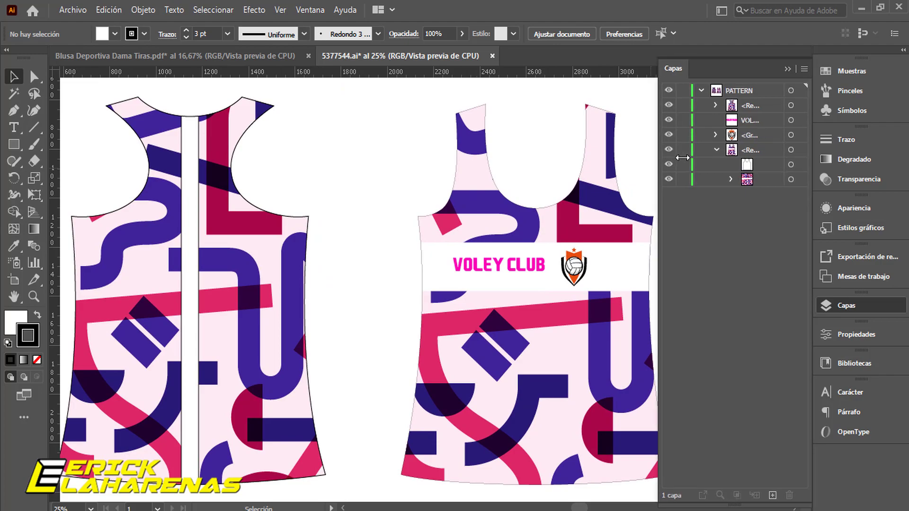
left_click_drag(595, 180, 586, 179)
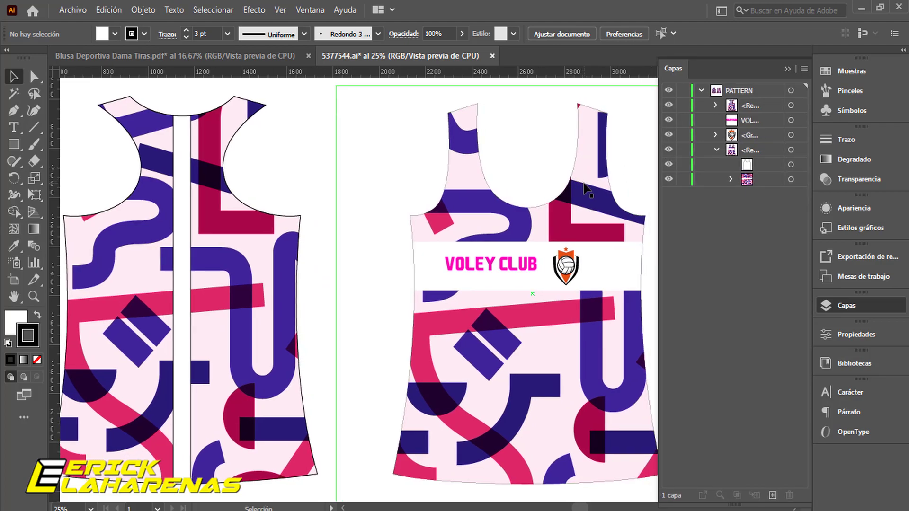
left_click(611, 223)
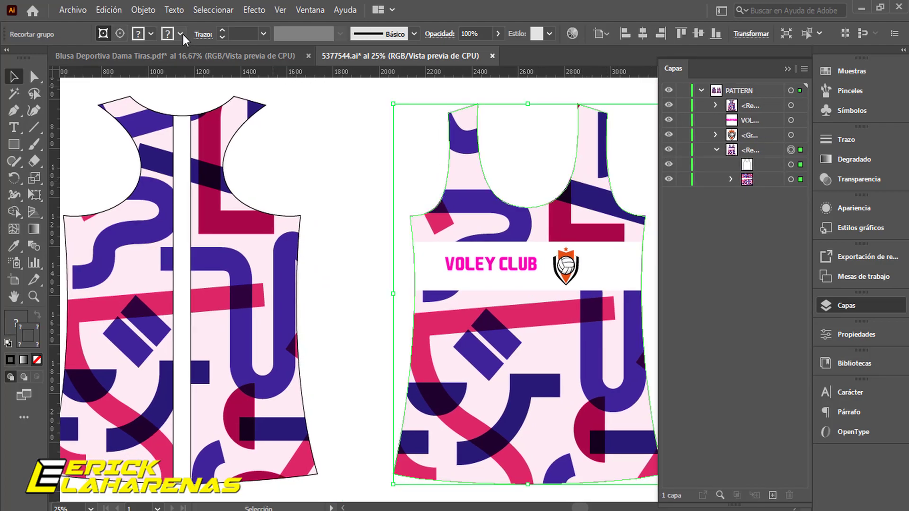
left_click(791, 164)
key("Up")
key("Up")
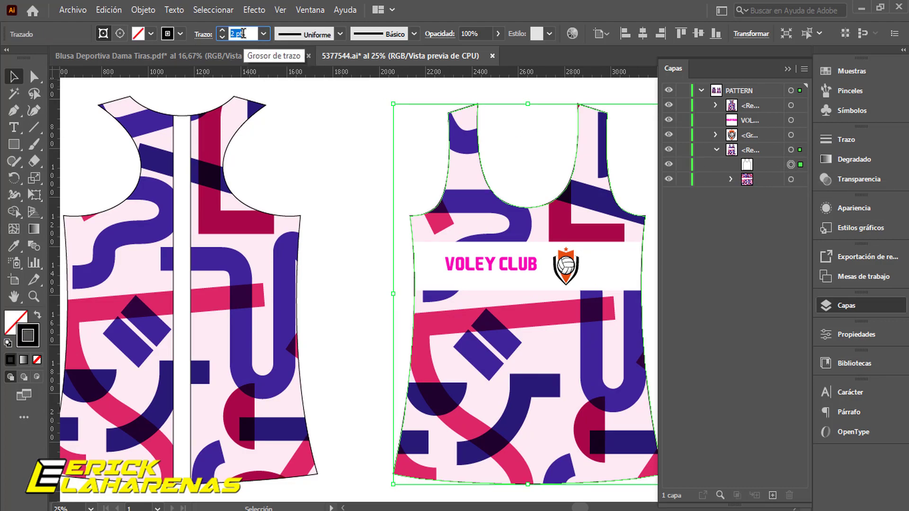
left_click(334, 132)
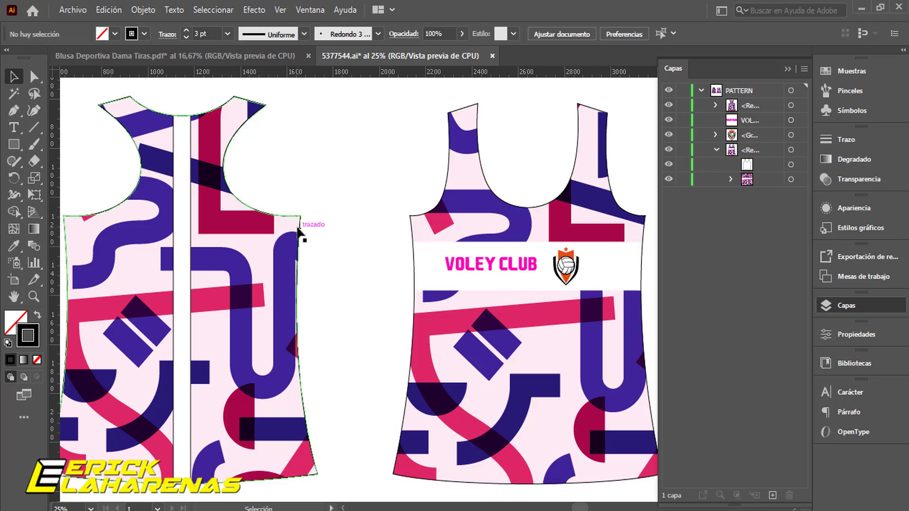
Step: Copy the volleyball badge from the front to the upper part of the back's white stripe and bring the copy to the front
left_click(573, 271)
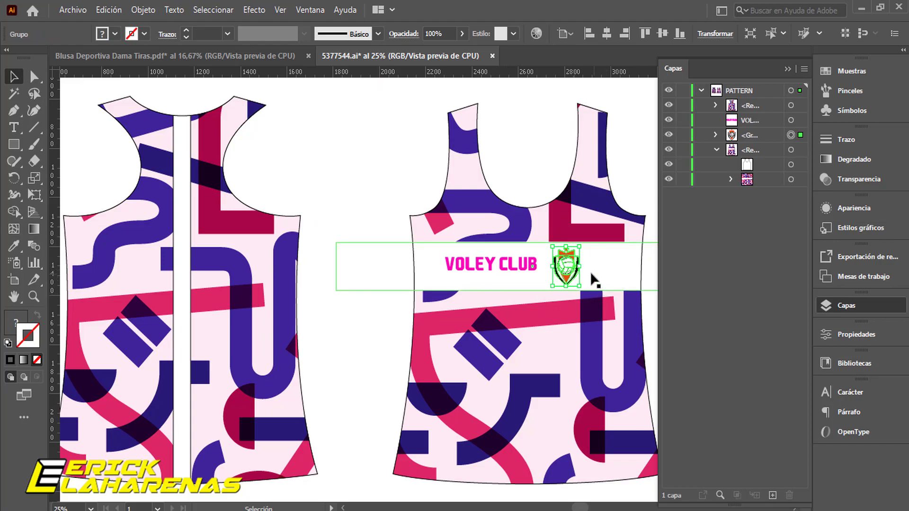
left_click_drag(574, 271, 187, 160)
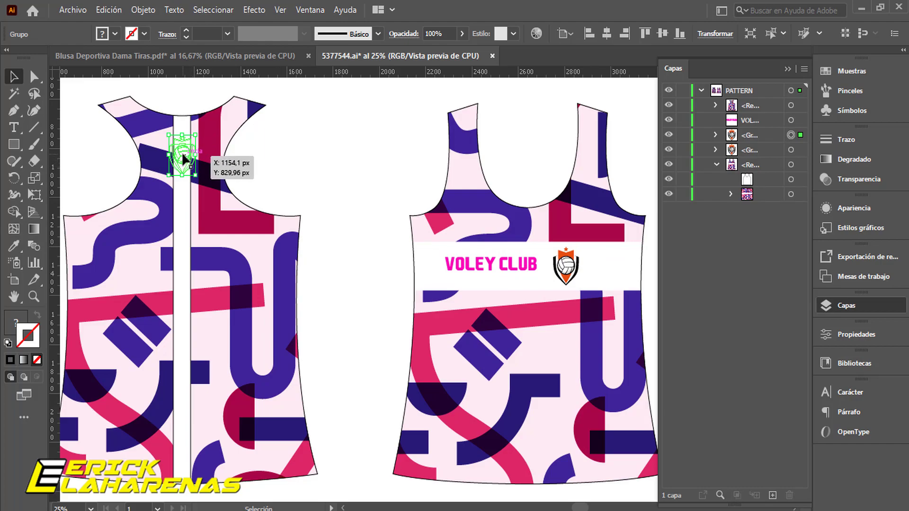
right_click(183, 156)
mouse_move(313, 328)
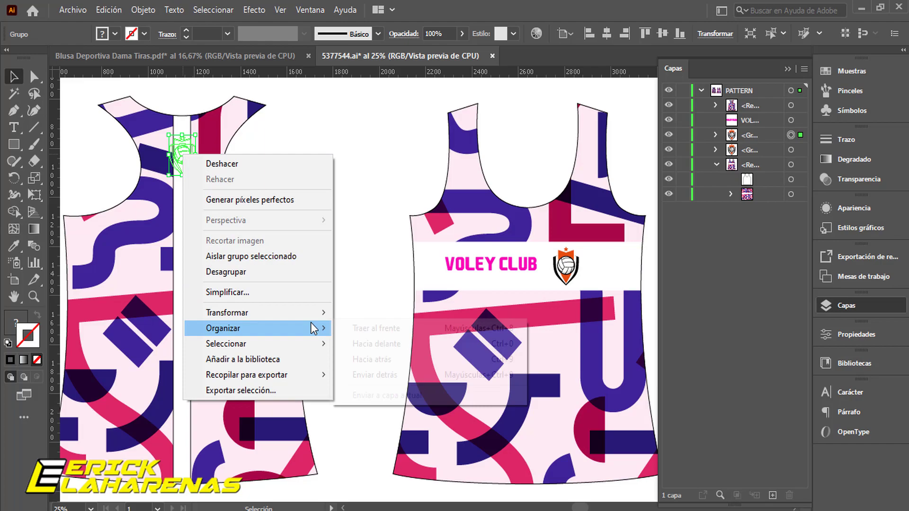
left_click(350, 327)
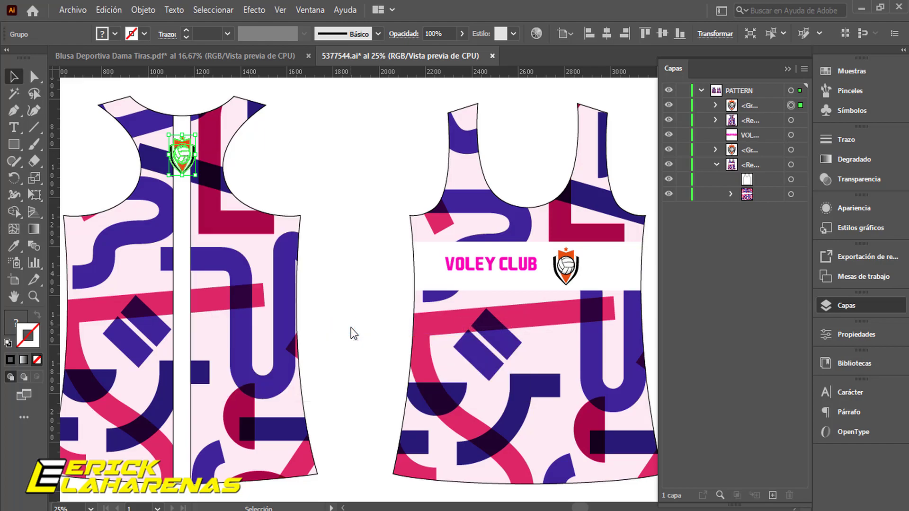
left_click(291, 165)
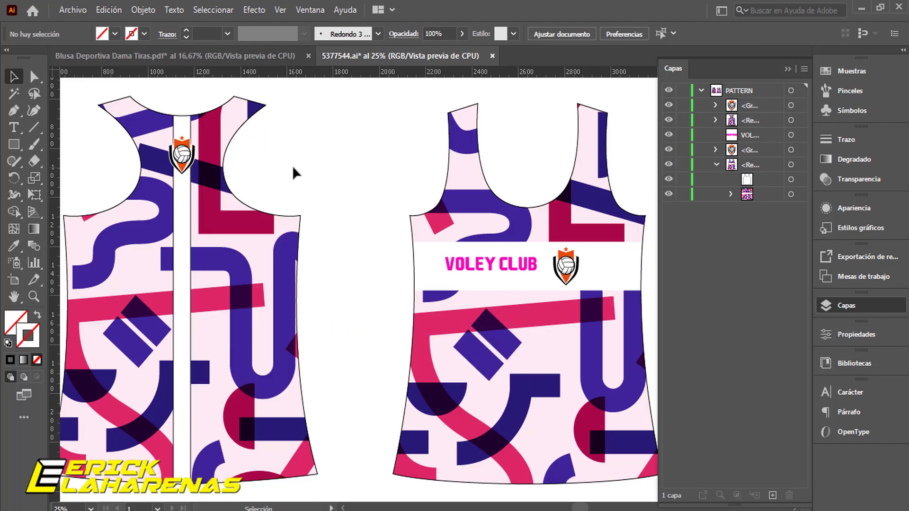
Step: Copy the VOLEY CLUB text onto the back shirt, across the white stripe near the hem, and bring the copy to the front
key("space")
left_click_drag(524, 158, 535, 156)
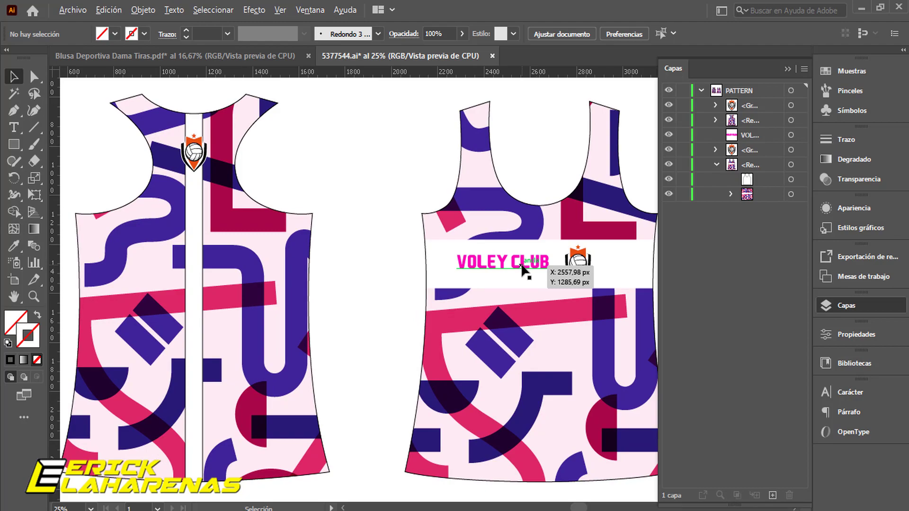
left_click_drag(522, 268, 213, 445)
right_click(220, 445)
mouse_move(395, 367)
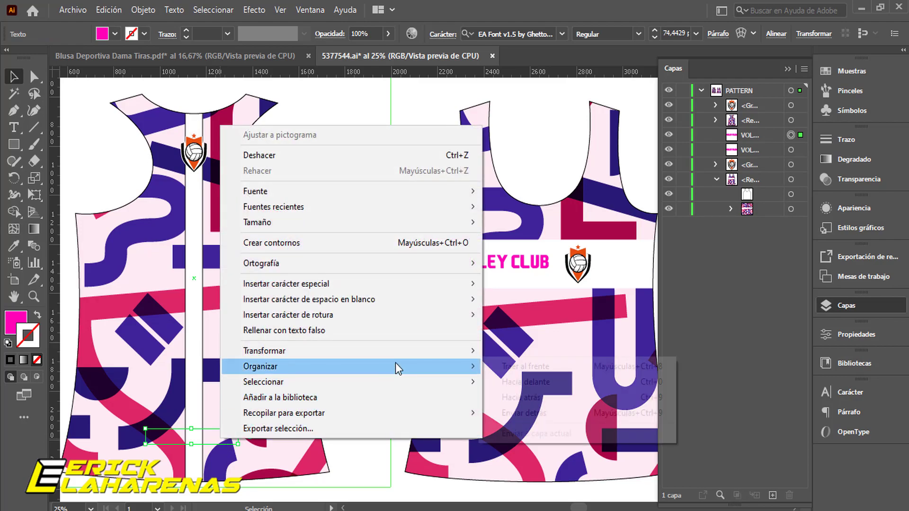
left_click(503, 369)
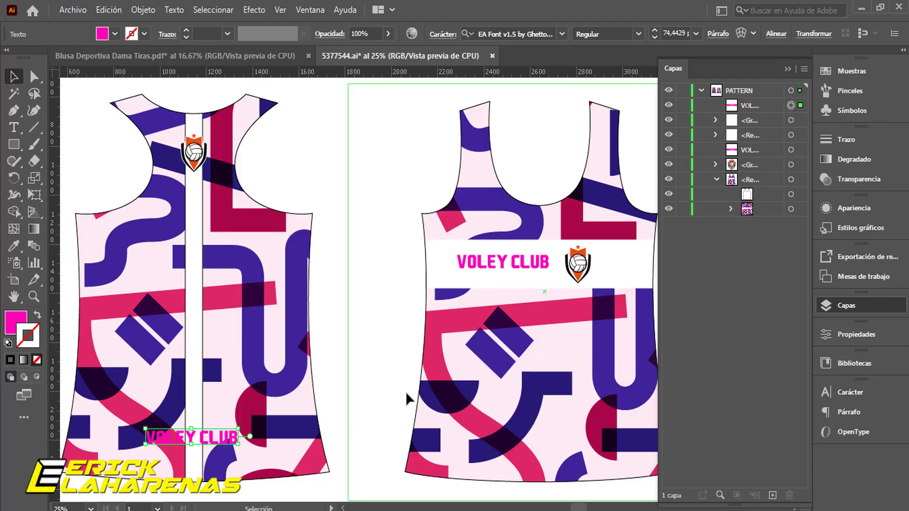
left_click_drag(221, 445, 220, 443)
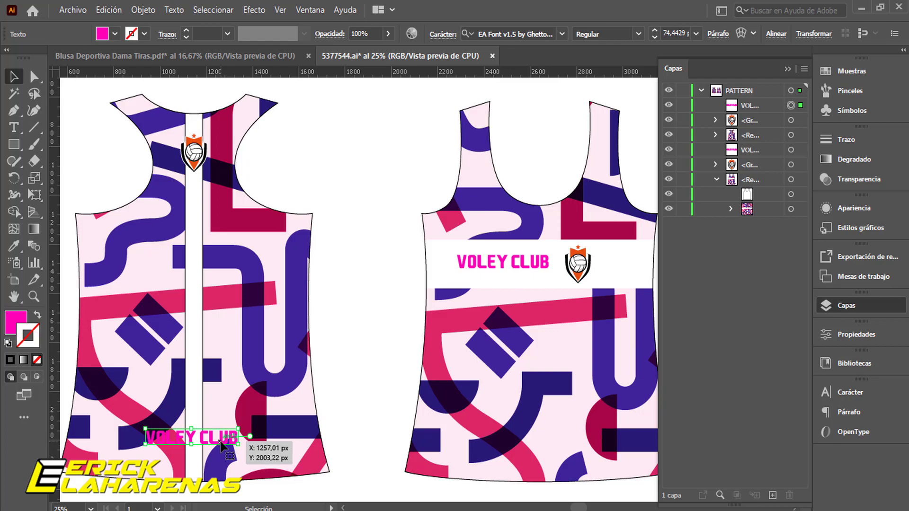
Step: Enlarge the back shirt's VOLEY CLUB text to about 113 pt and give it a 4 pt dark grey (282828) stroke
left_click_drag(240, 447, 262, 448)
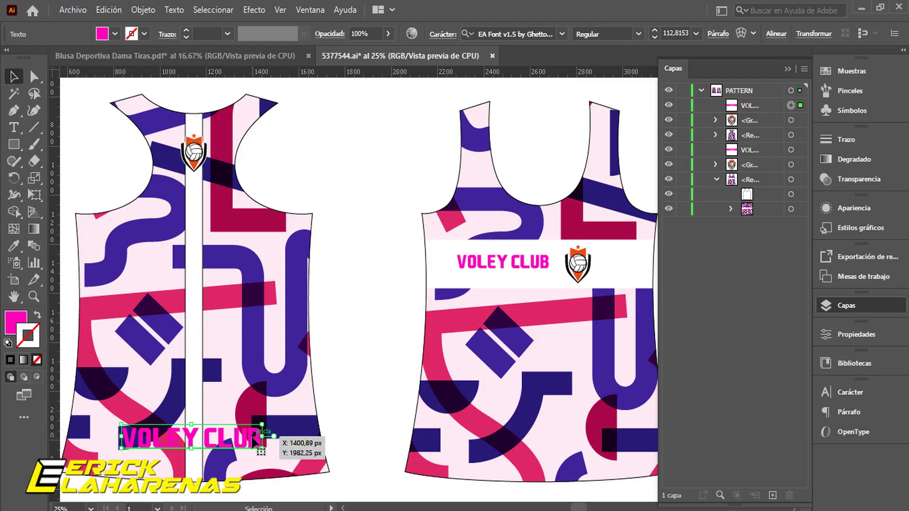
left_click(144, 35)
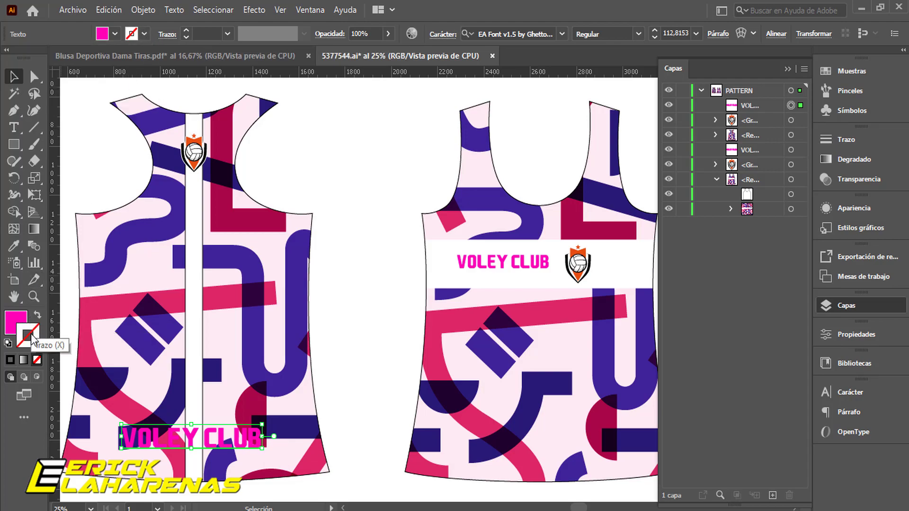
double_click(30, 334)
type("282828")
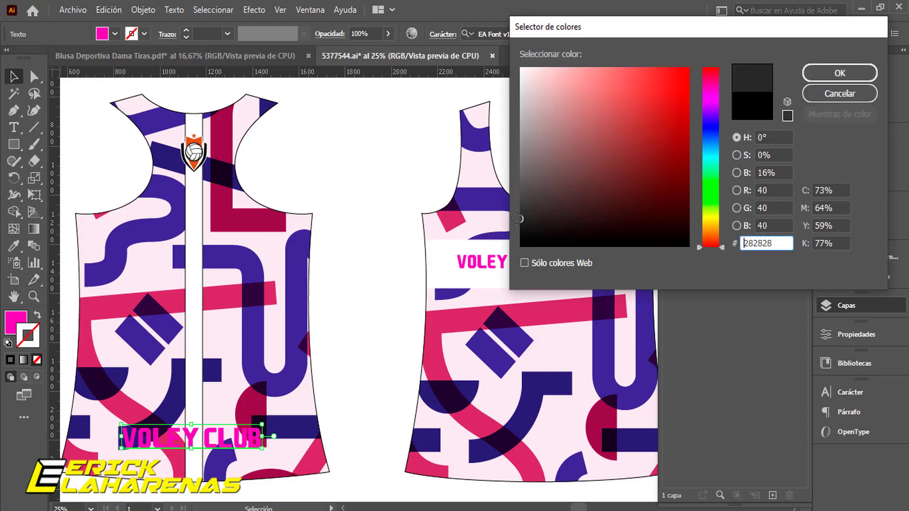
left_click(839, 73)
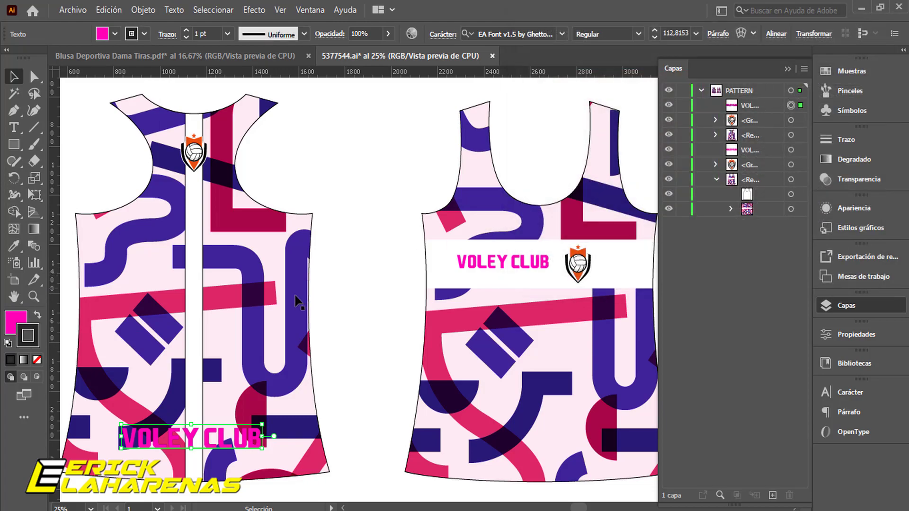
left_click(186, 30)
key("Up")
key("Up")
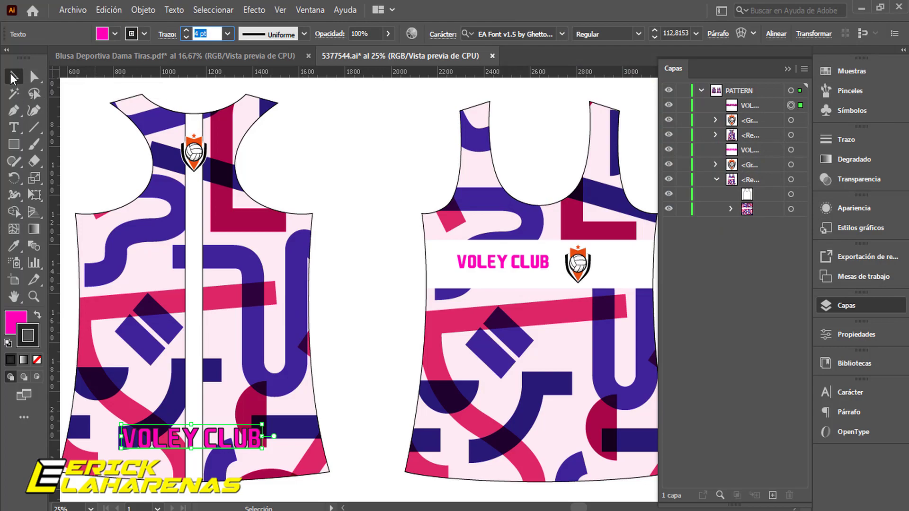
left_click(13, 77)
left_click(306, 142)
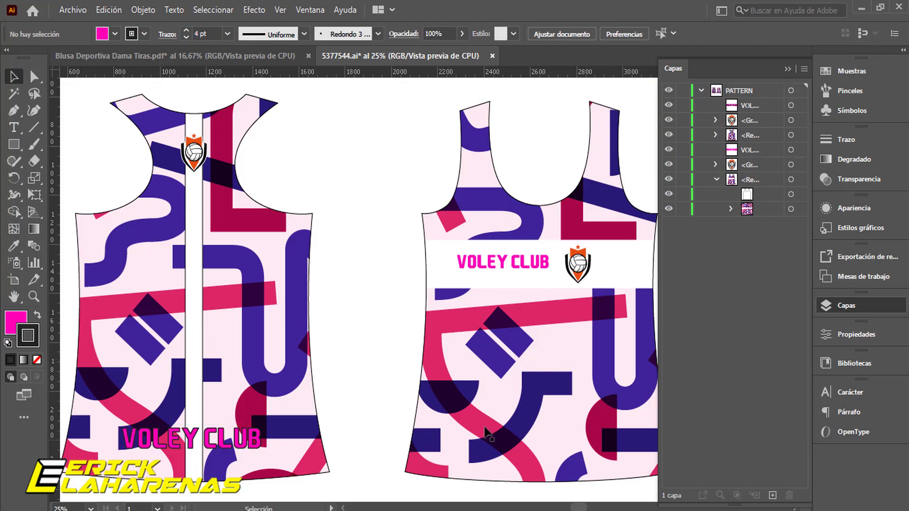
left_click(220, 443)
double_click(220, 443)
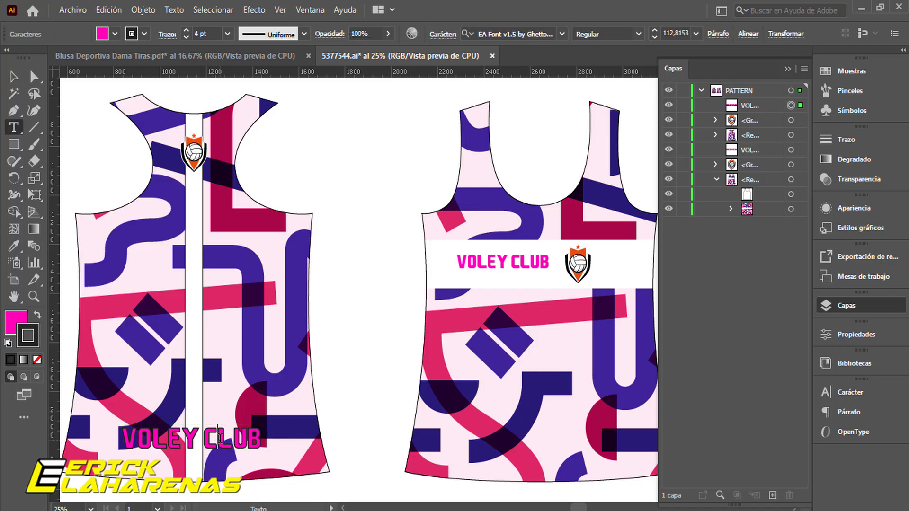
key("ctrl+a")
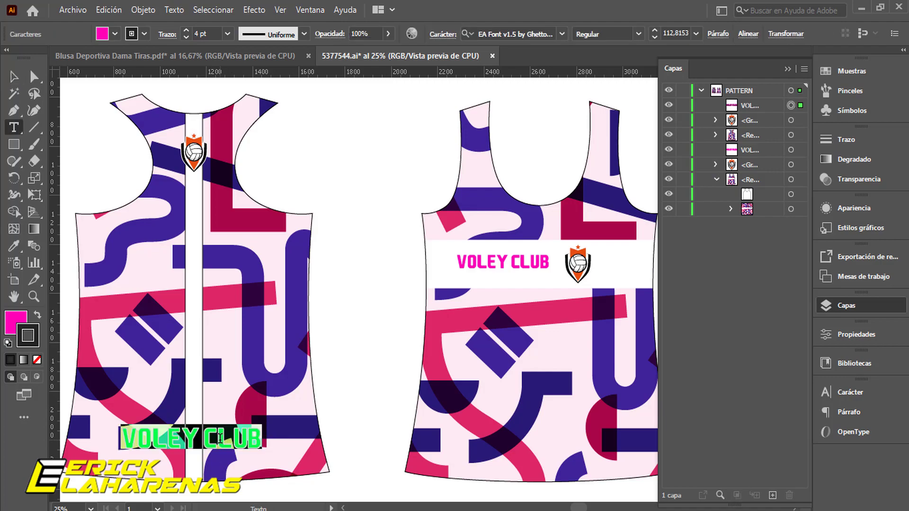
left_click(14, 77)
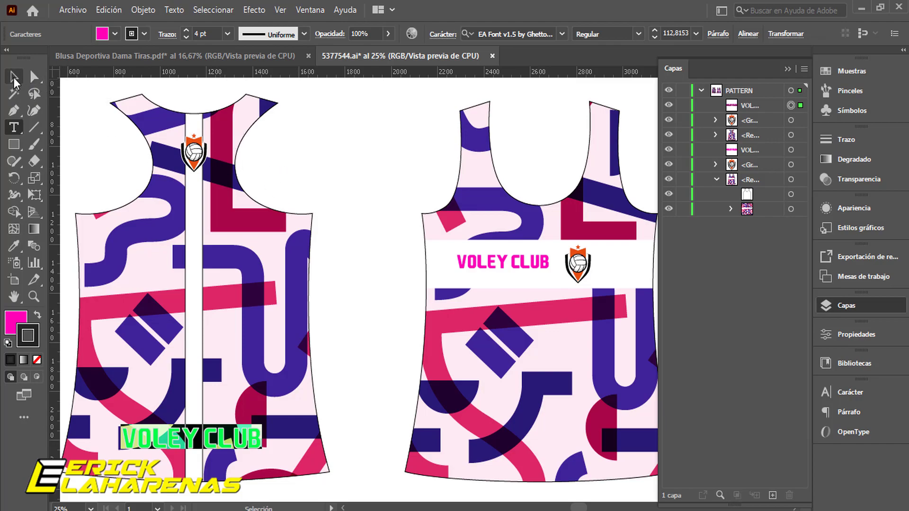
key("ctrl+shift+a")
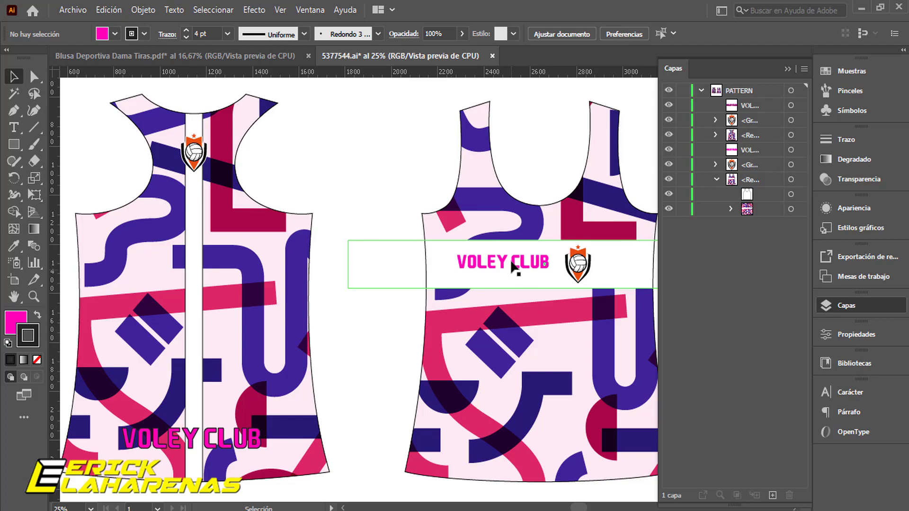
Step: Collapse the layer list and examine the complete back and front shirt designs side by side
left_click(787, 69)
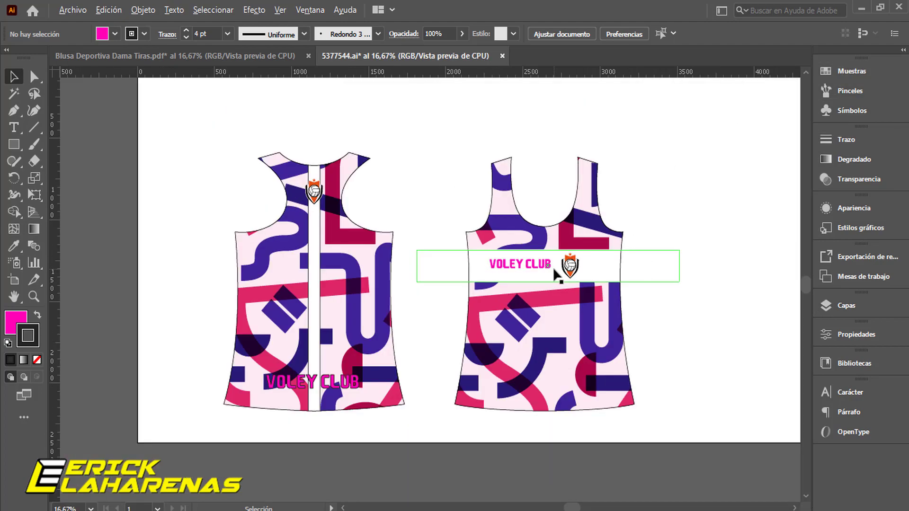
scroll(556, 280, "down", 1)
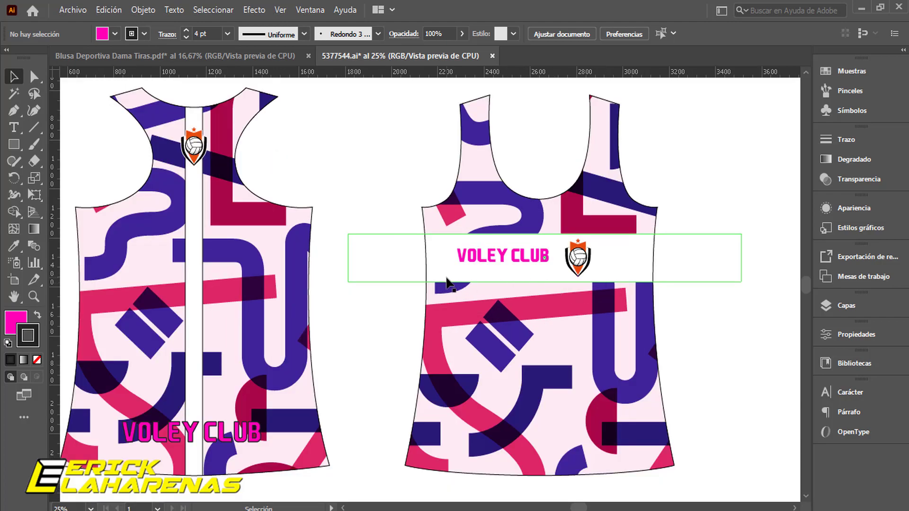
left_click_drag(363, 208, 390, 211)
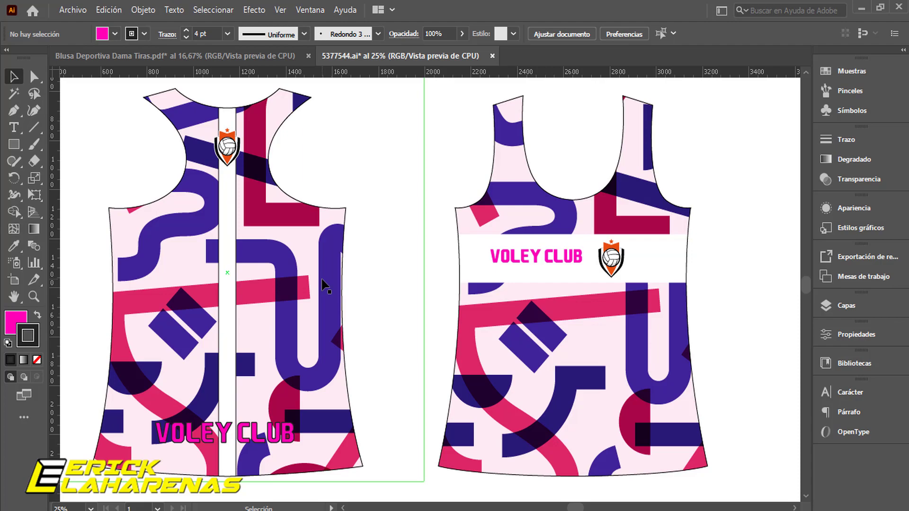
left_click_drag(322, 281, 355, 290)
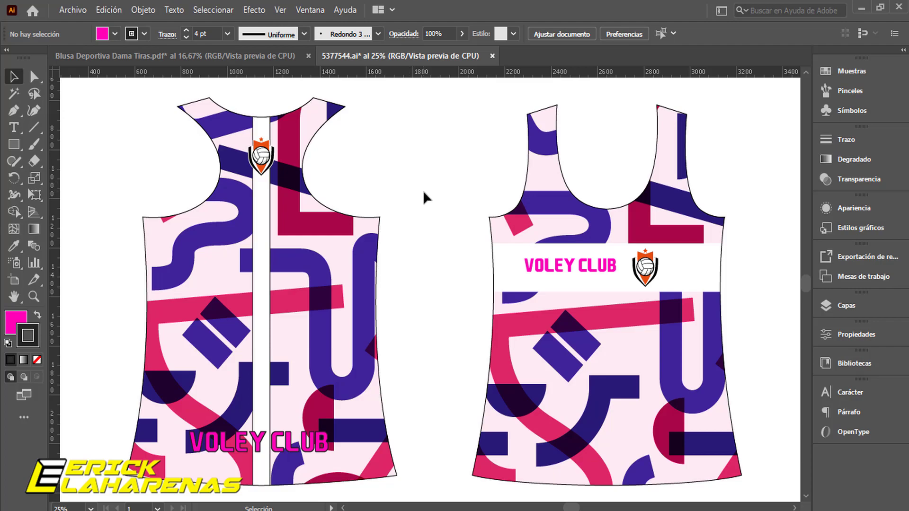
left_click_drag(426, 197, 437, 201)
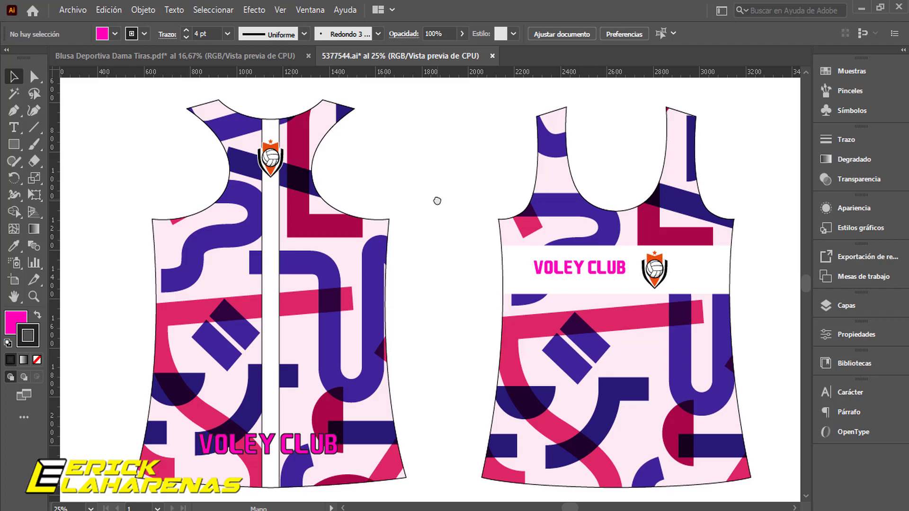